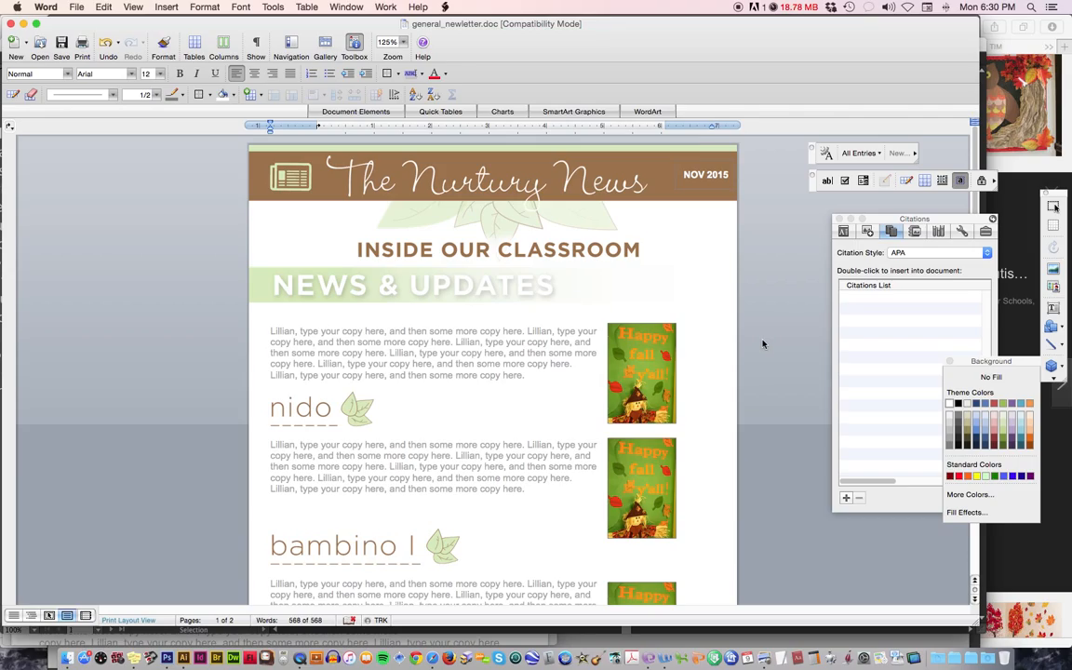
Try replacing the month in the newsletter header date with DEC, and undo the change.
{"action": "left_click", "coordinate": [700, 176]}
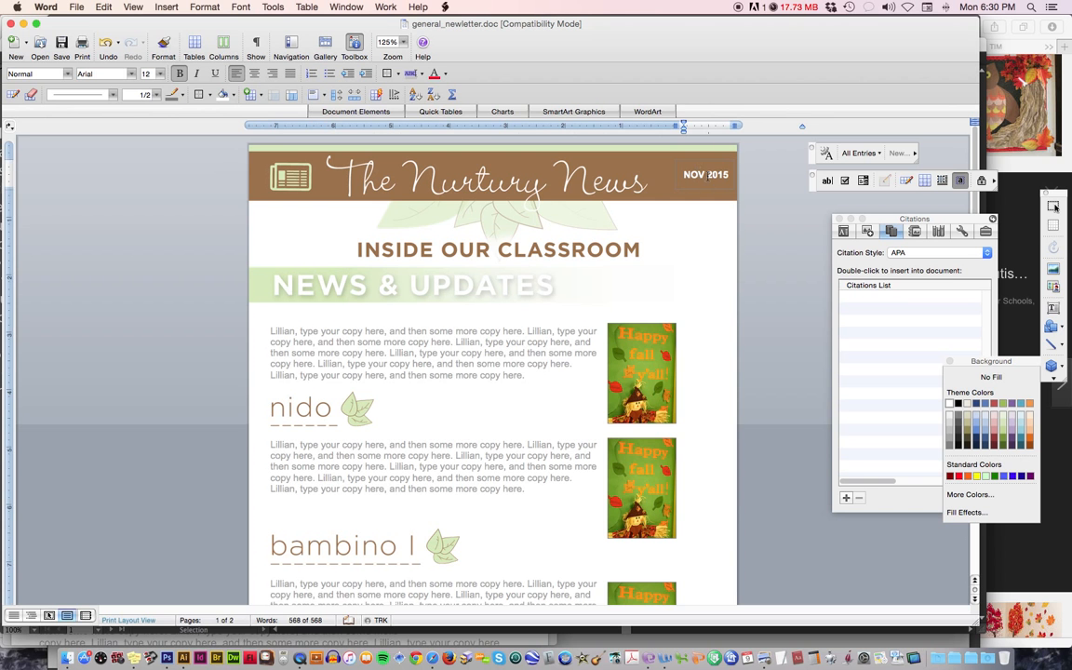
{"action": "left_click_drag", "start_coordinate": [708, 176], "coordinate": [685, 177]}
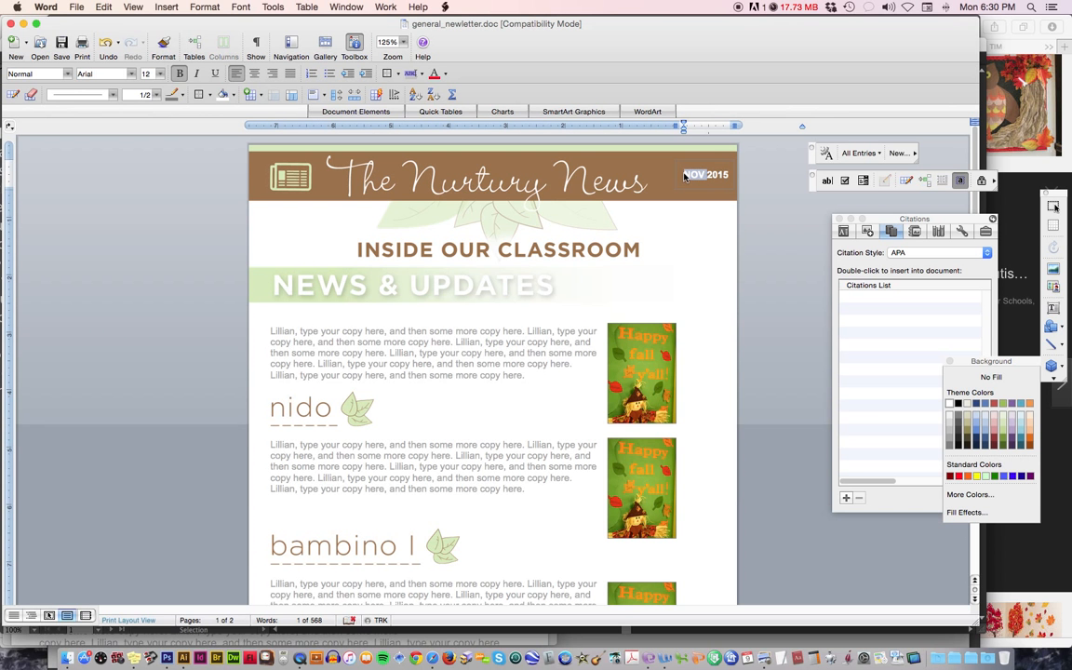
{"action": "type", "text": "DEC"}
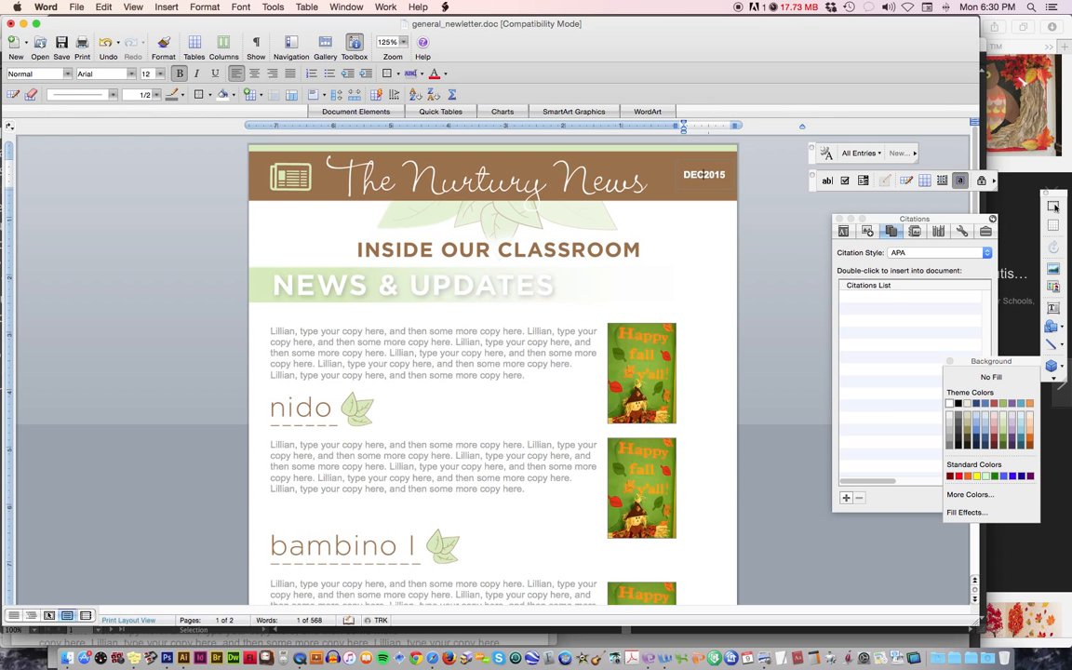
{"action": "key", "text": "super+z"}
{"action": "left_click_drag", "start_coordinate": [759, 203], "coordinate": [734, 195]}
{"action": "left_click_drag", "start_coordinate": [772, 238], "coordinate": [201, 264]}
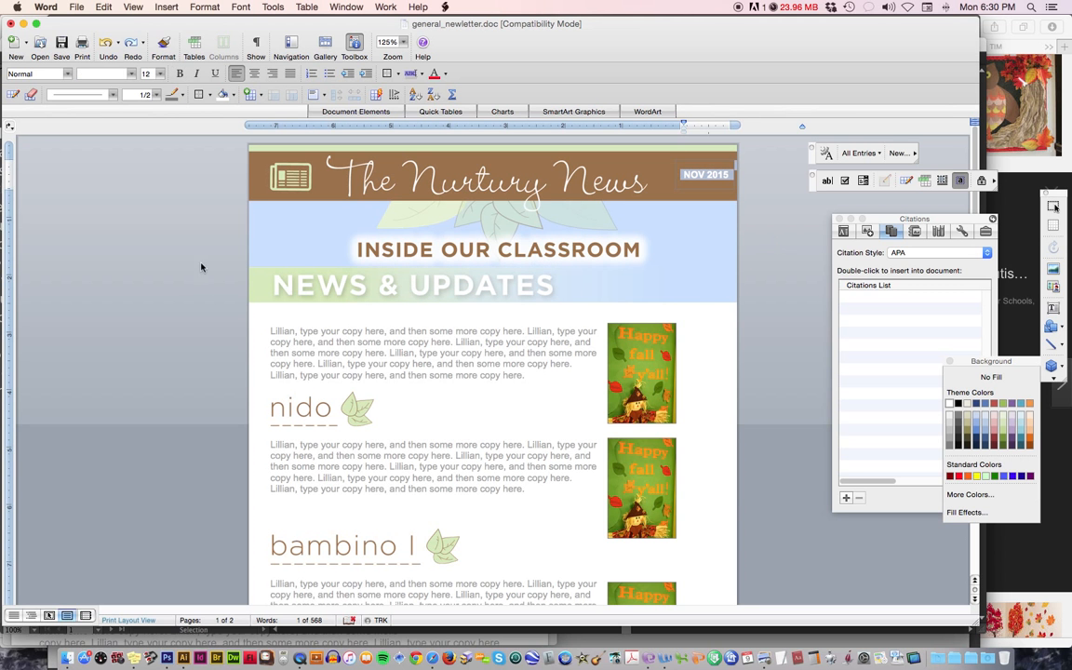
{"action": "left_click", "coordinate": [197, 377]}
{"action": "left_click", "coordinate": [290, 332]}
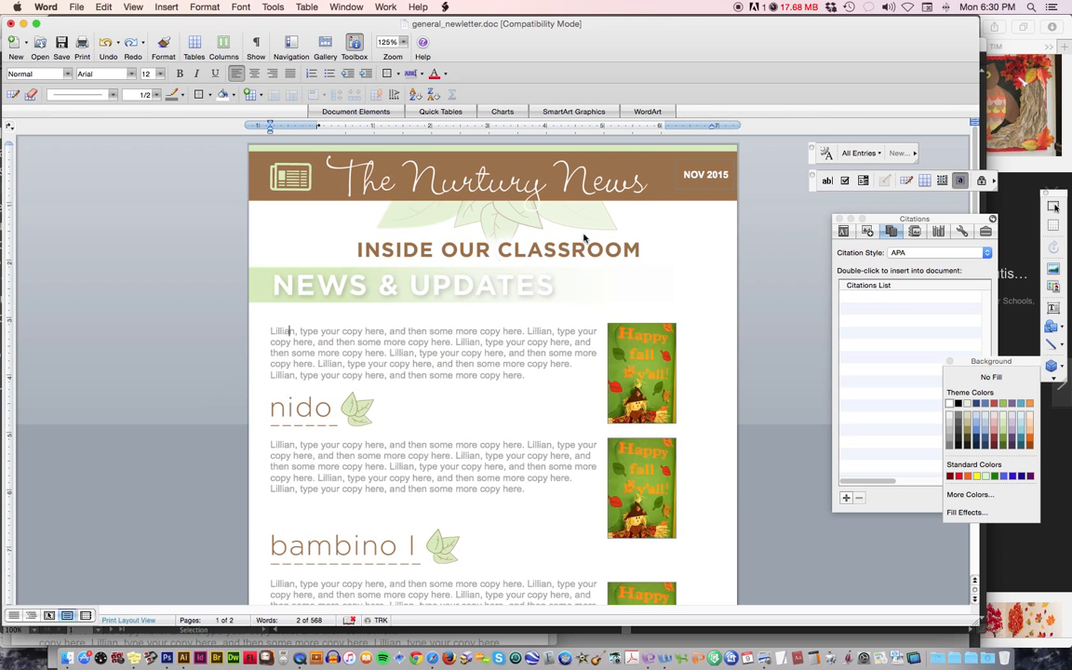
{"action": "left_click", "coordinate": [705, 179]}
{"action": "left_click", "coordinate": [371, 282]}
{"action": "left_click", "coordinate": [204, 298]}
{"action": "left_click", "coordinate": [305, 275]}
{"action": "left_click", "coordinate": [191, 310]}
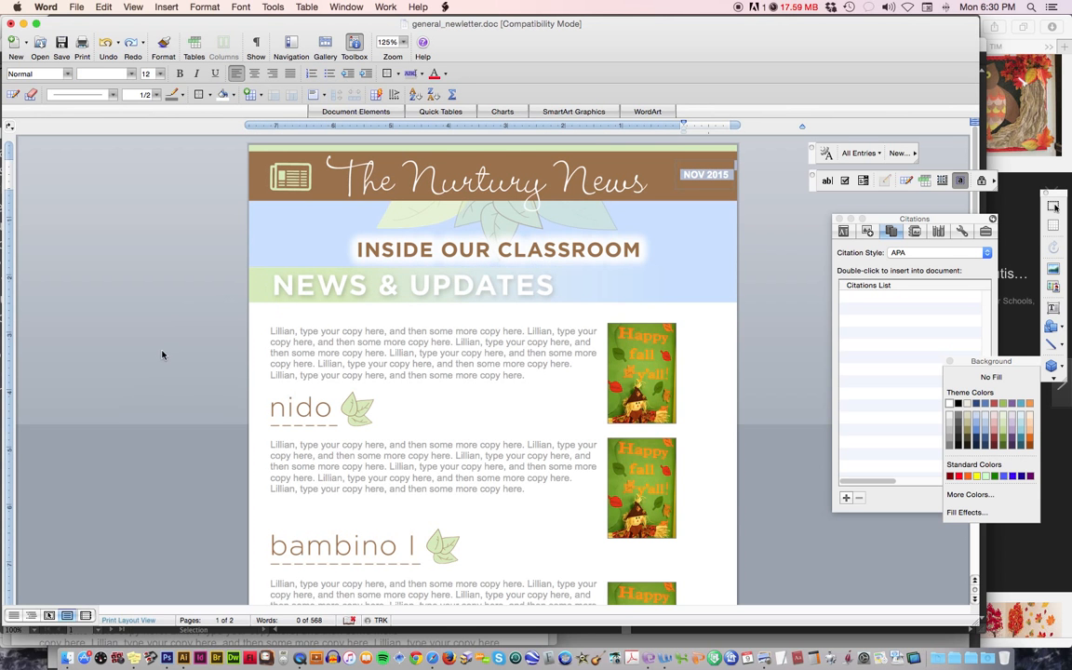
{"action": "left_click", "coordinate": [148, 321]}
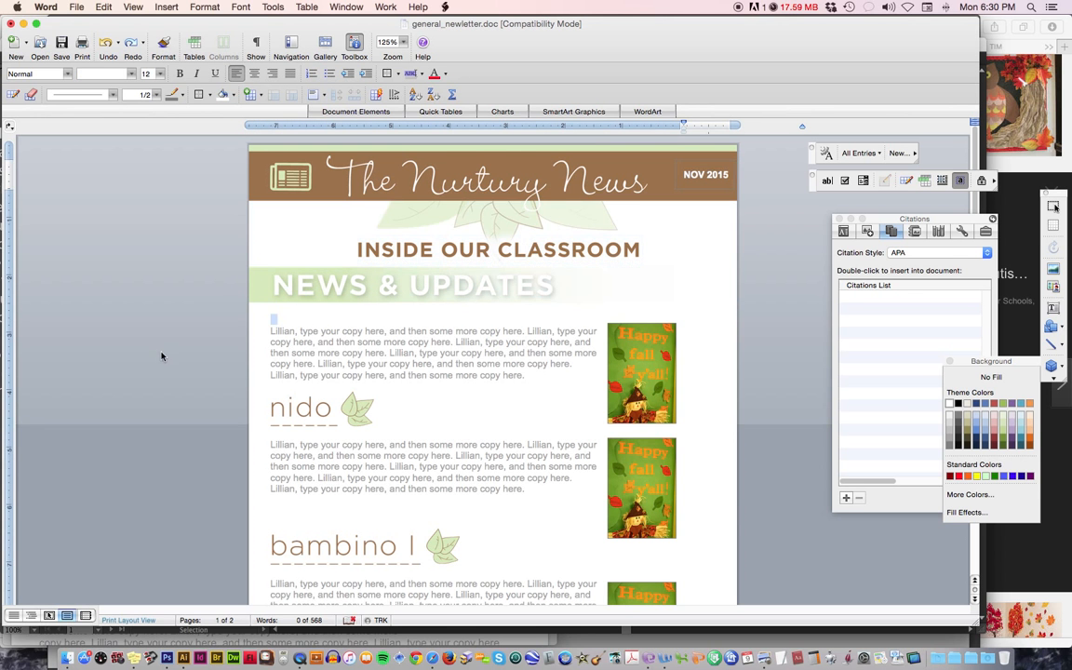
Try overwriting the opening paragraph under News & Updates with filler text, and undo the replacement.
{"action": "left_click", "coordinate": [271, 333]}
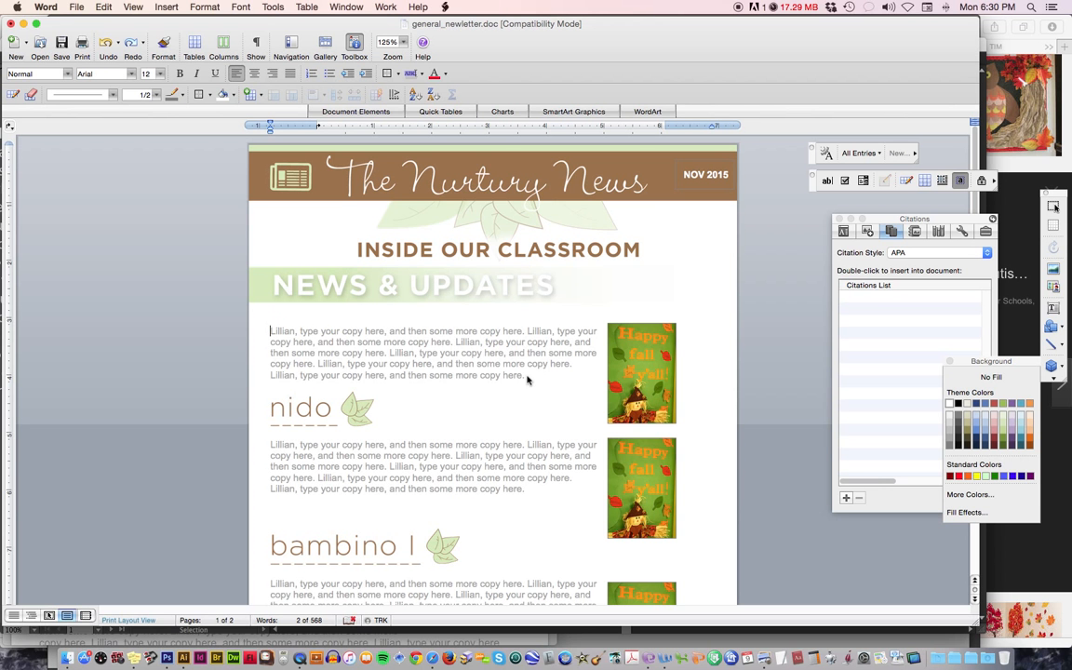
{"action": "left_click_drag", "start_coordinate": [527, 377], "coordinate": [240, 301]}
{"action": "type", "text": "sodghsdghsdoigjosdigsdio"}
{"action": "key", "text": "super+z"}
Try setting the font color of the whole opening paragraph to standard red, and undo the recoloring.
{"action": "left_click", "coordinate": [457, 346]}
{"action": "left_click_drag", "start_coordinate": [527, 377], "coordinate": [263, 332]}
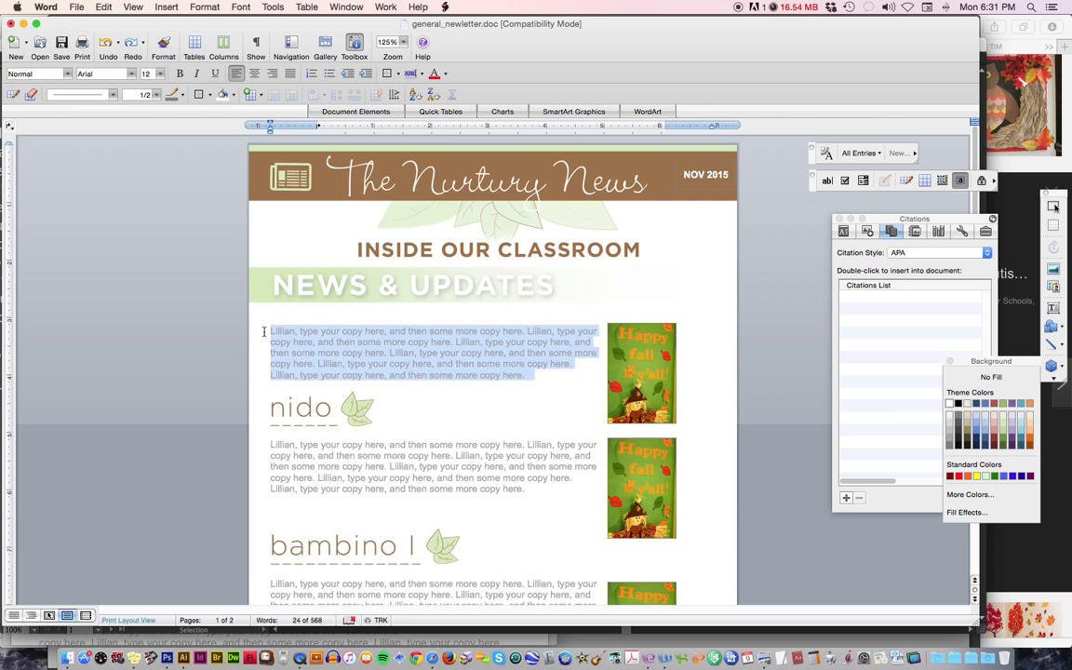
{"action": "left_click", "coordinate": [446, 74]}
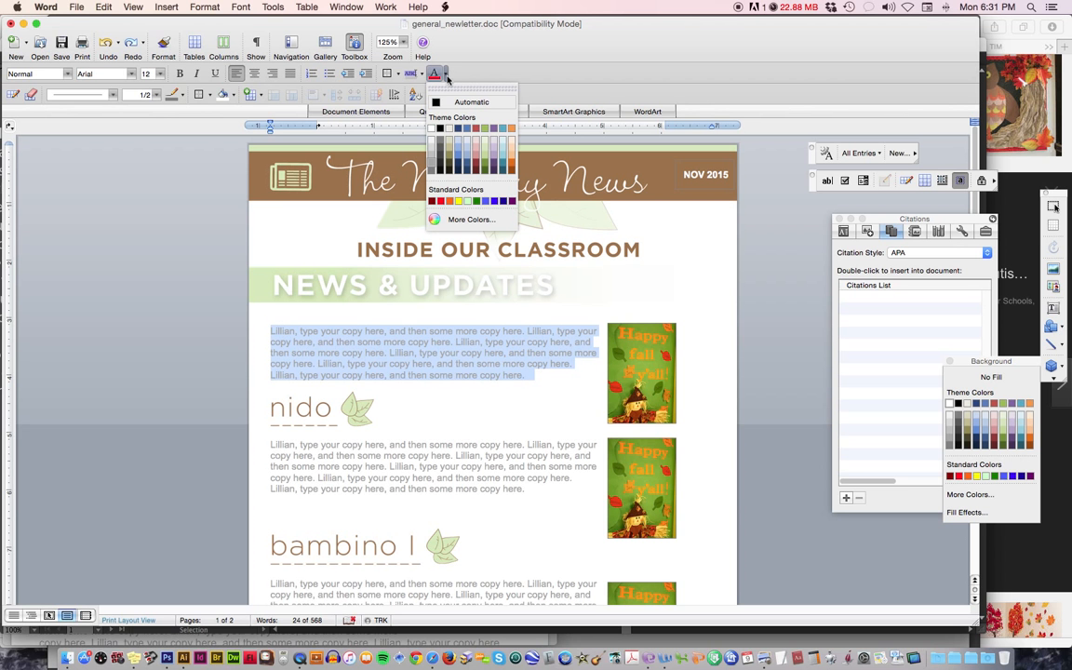
{"action": "left_click", "coordinate": [164, 211]}
{"action": "left_click", "coordinate": [446, 73]}
{"action": "left_click", "coordinate": [441, 201]}
{"action": "left_click", "coordinate": [138, 313]}
{"action": "key", "text": "super+z"}
{"action": "left_click", "coordinate": [156, 281]}
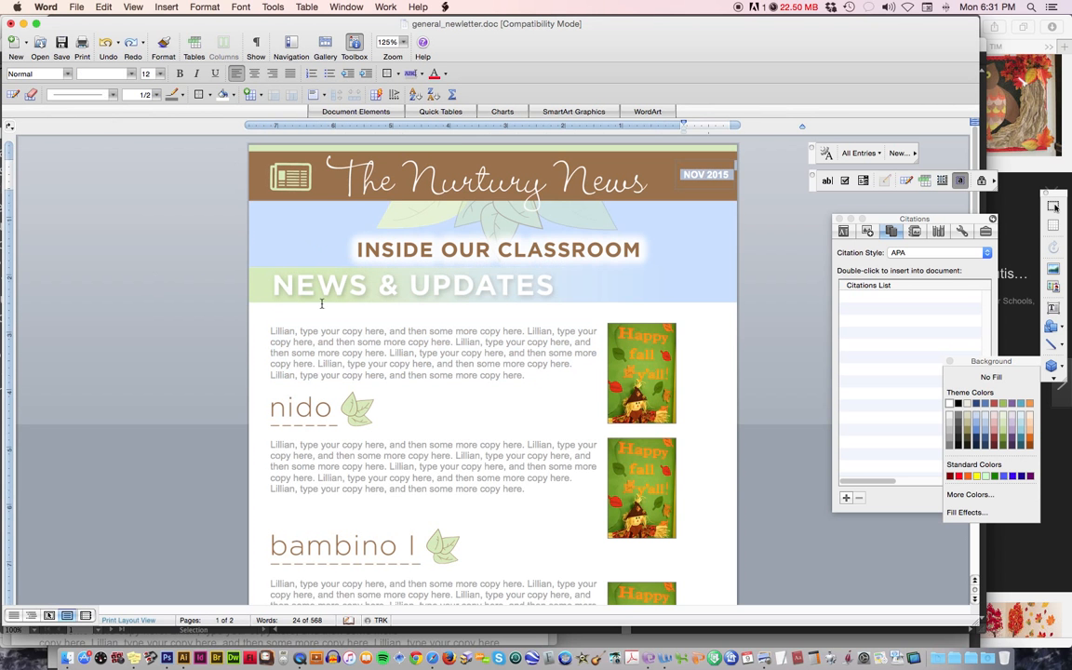
{"action": "left_click", "coordinate": [288, 332]}
{"action": "left_click_drag", "start_coordinate": [289, 332], "coordinate": [353, 344]}
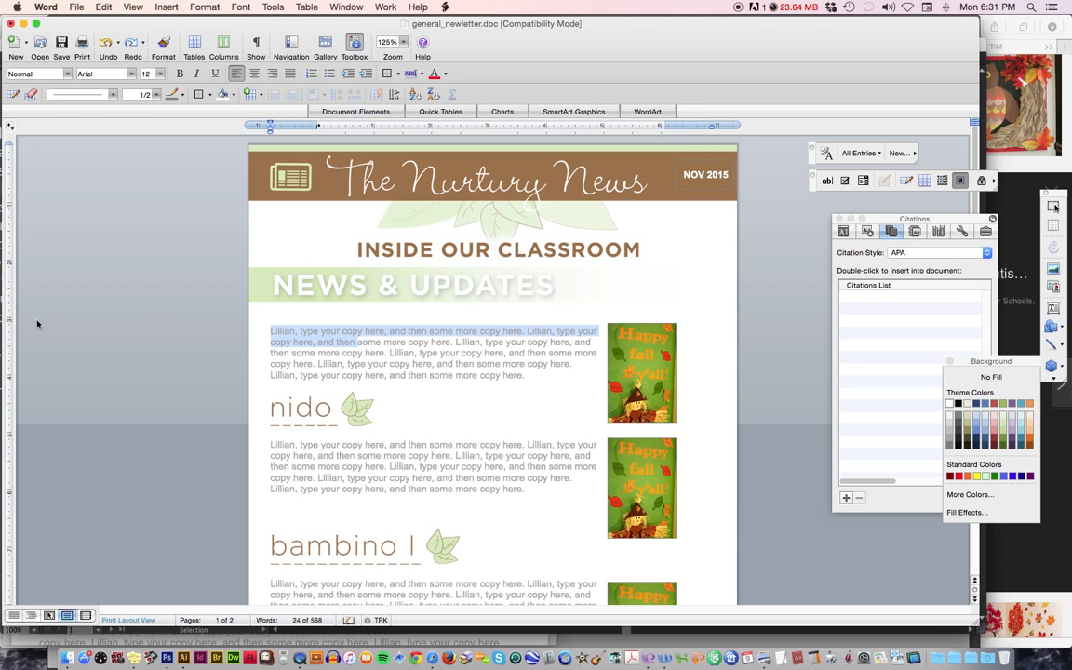
{"action": "left_click", "coordinate": [235, 308]}
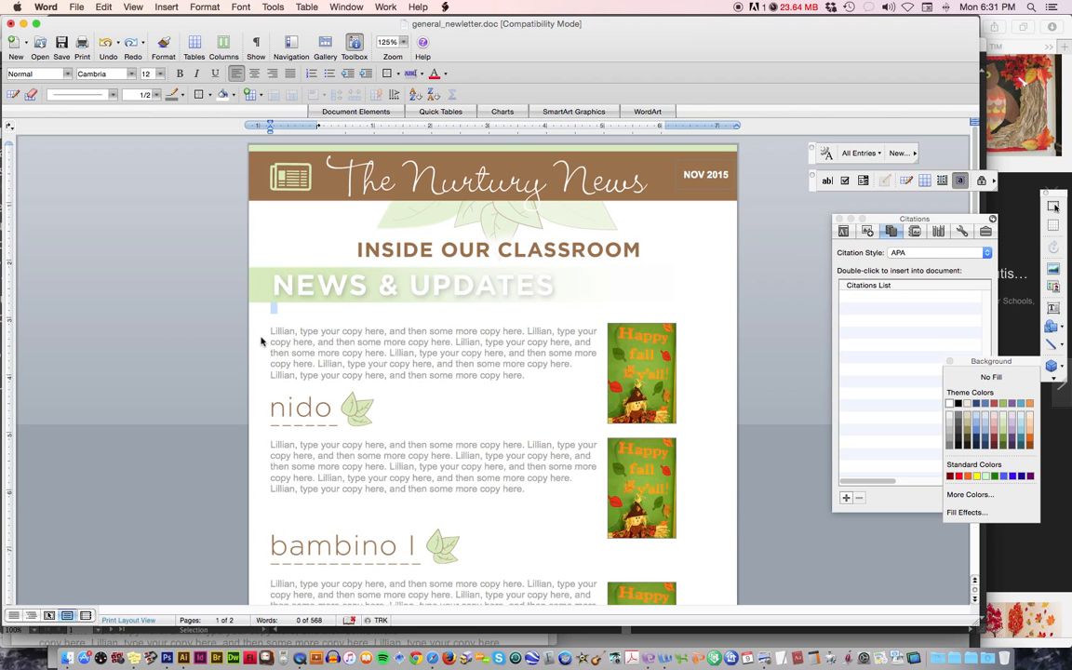
{"action": "left_click", "coordinate": [259, 344]}
{"action": "left_click", "coordinate": [245, 346]}
{"action": "left_click", "coordinate": [335, 409]}
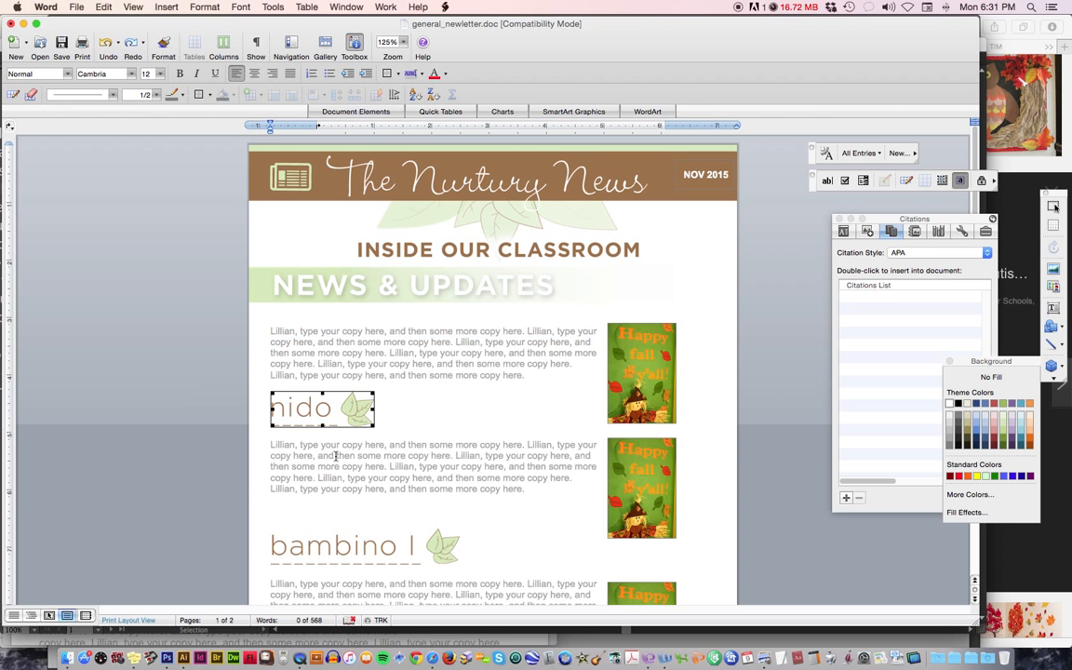
Try adding a run of filler text at the end of the opening paragraph, and undo it.
{"action": "left_click", "coordinate": [524, 376]}
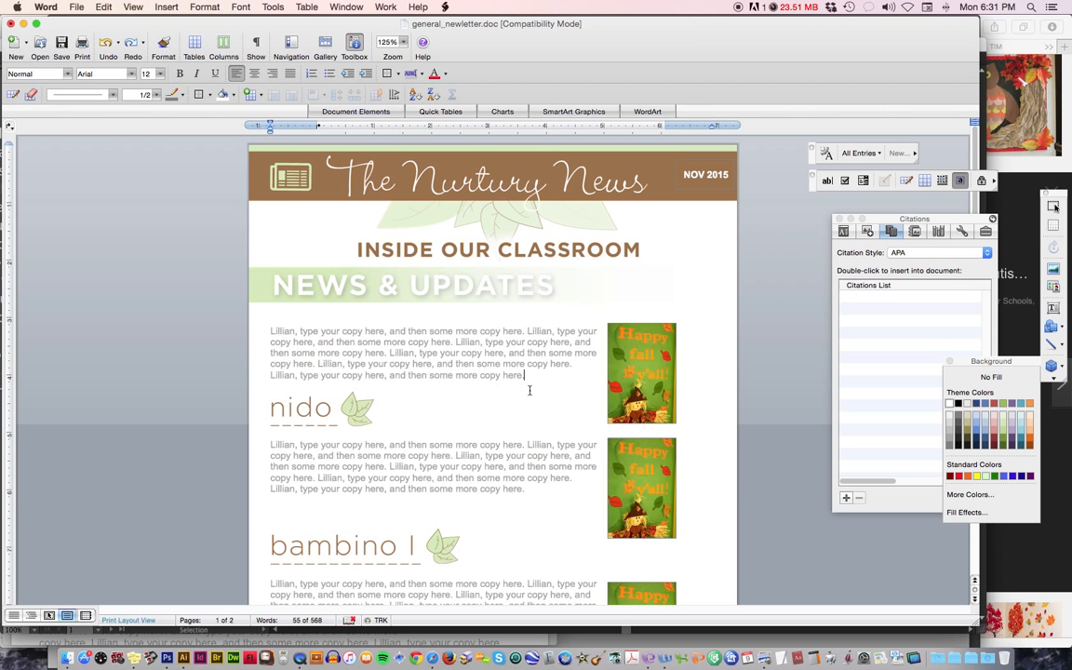
{"action": "type", "text": "dnsgndsgnsadngsdngngsngdsng"}
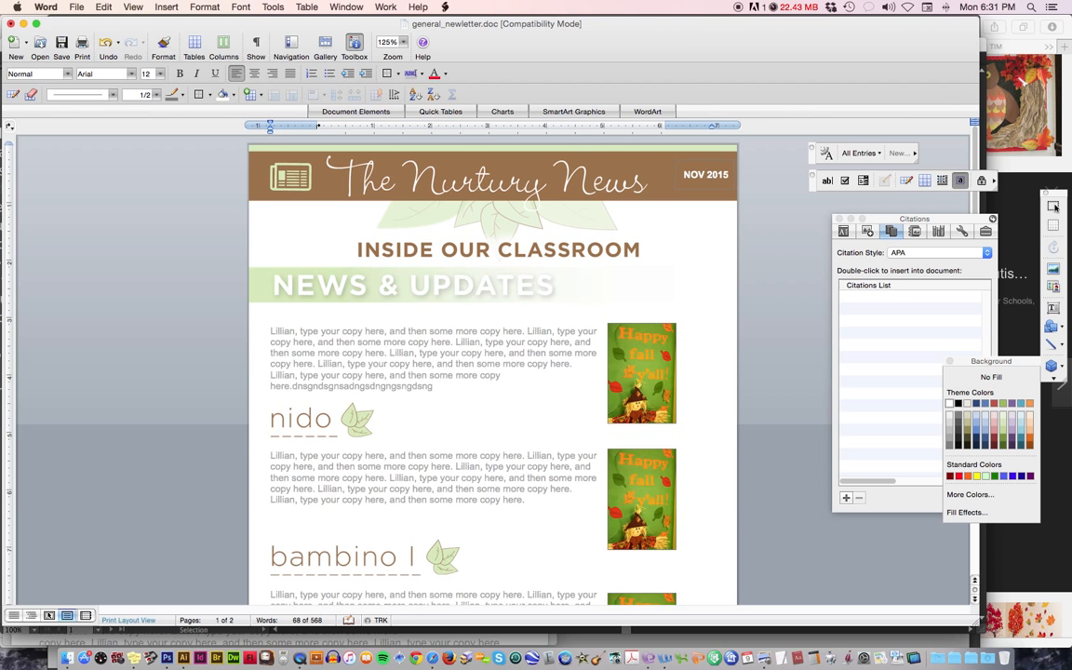
{"action": "key", "text": "super+z"}
{"action": "key", "text": "super+z"}
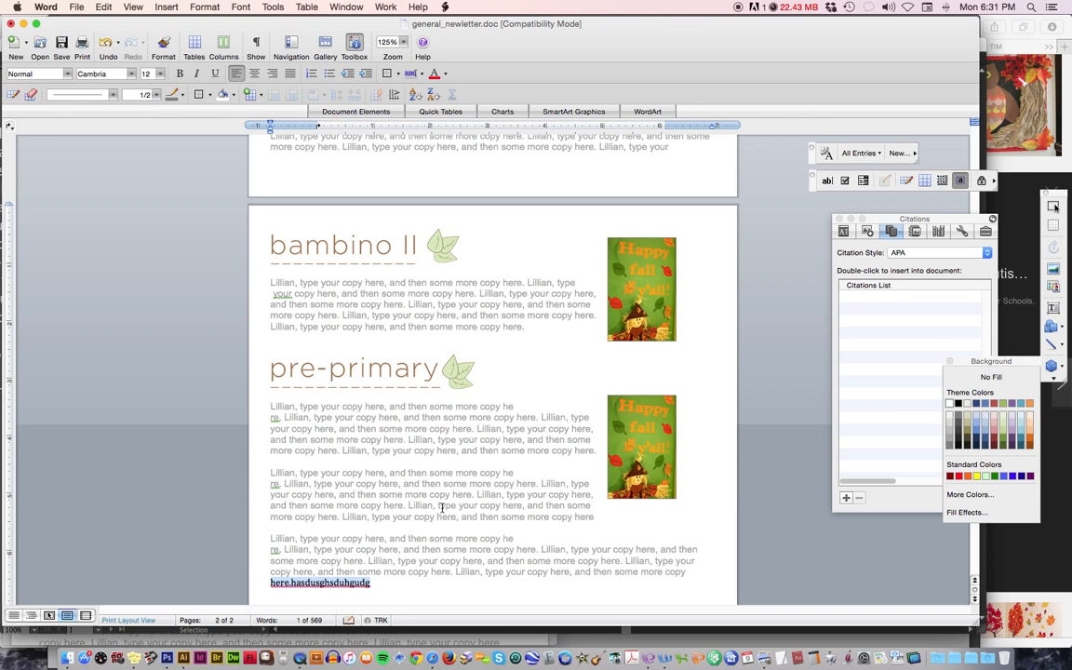
Delete the stray black text "here.hasdusghsduhgudg" at the end of the last pre-primary paragraph.
{"action": "left_click", "coordinate": [303, 583]}
{"action": "left_click_drag", "start_coordinate": [303, 582], "coordinate": [254, 591]}
{"action": "key", "text": "BackSpace"}
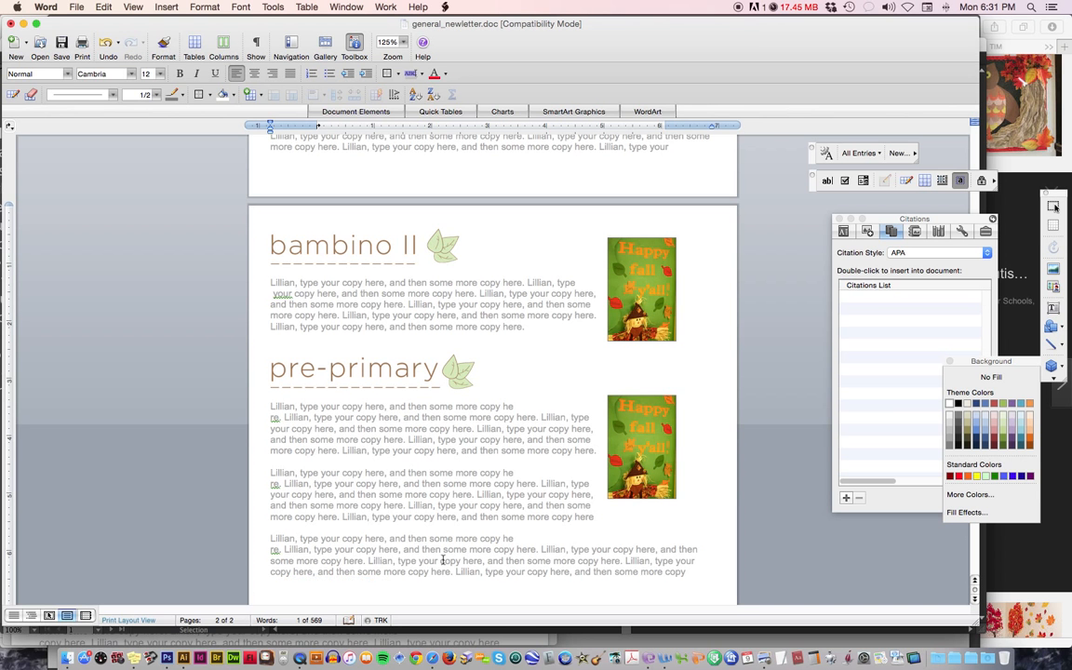
Add a line of filler text under the last pre-primary paragraph, followed by blank lines that push the footer logo down.
{"action": "scroll", "coordinate": [445, 561], "scroll_direction": "down", "scroll_amount": 5}
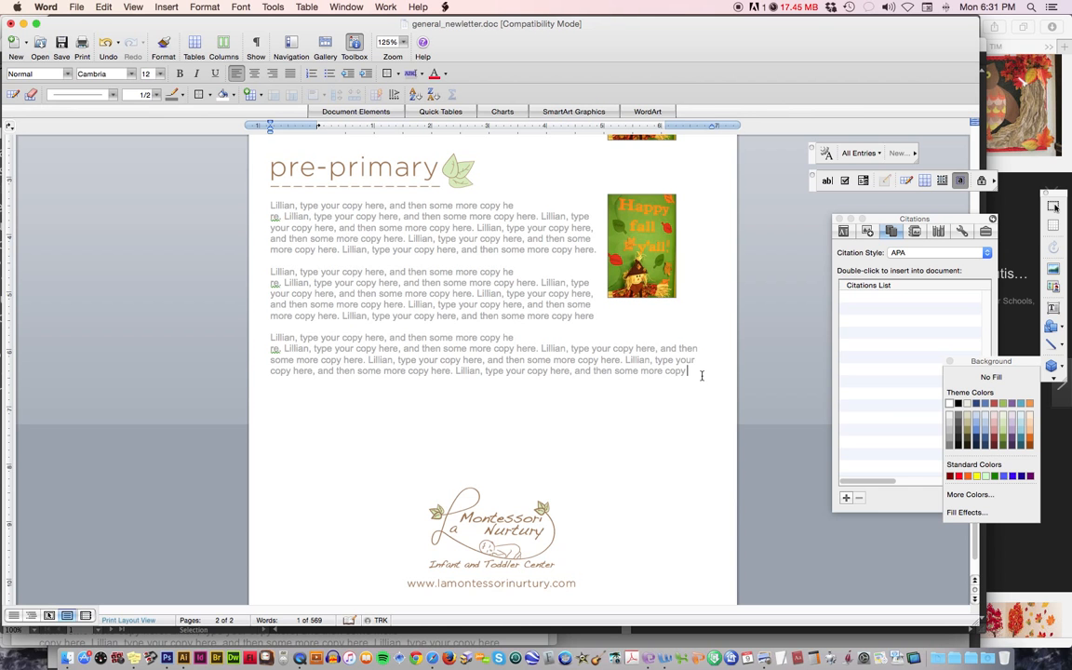
{"action": "key", "text": "Return"}
{"action": "type", "text": "sngsngns"}
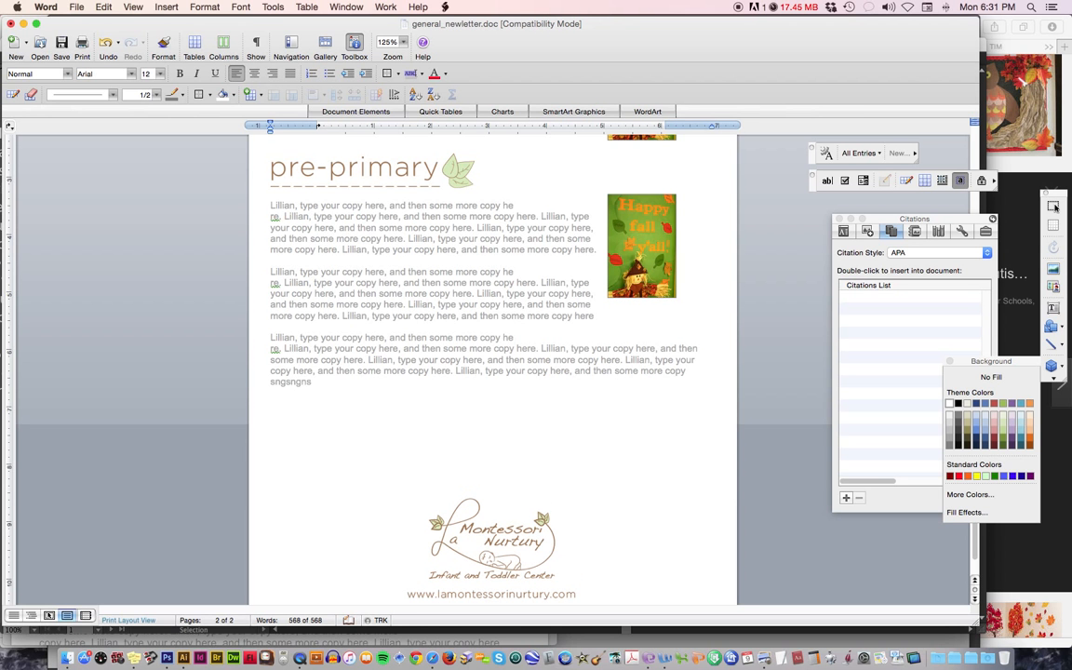
{"action": "type", "text": "hnfshnfsdhpfsdh[sdfjhpdfsjh"}
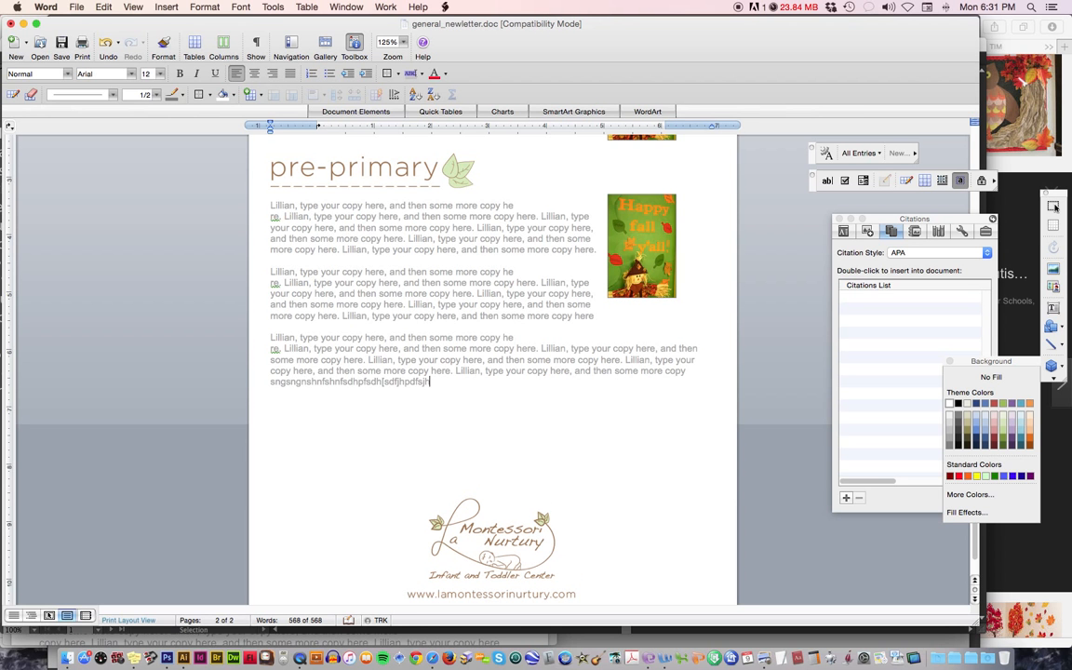
{"action": "key", "text": "Return"}
{"action": "key", "text": "Return"}
{"action": "key", "text": "Return"}
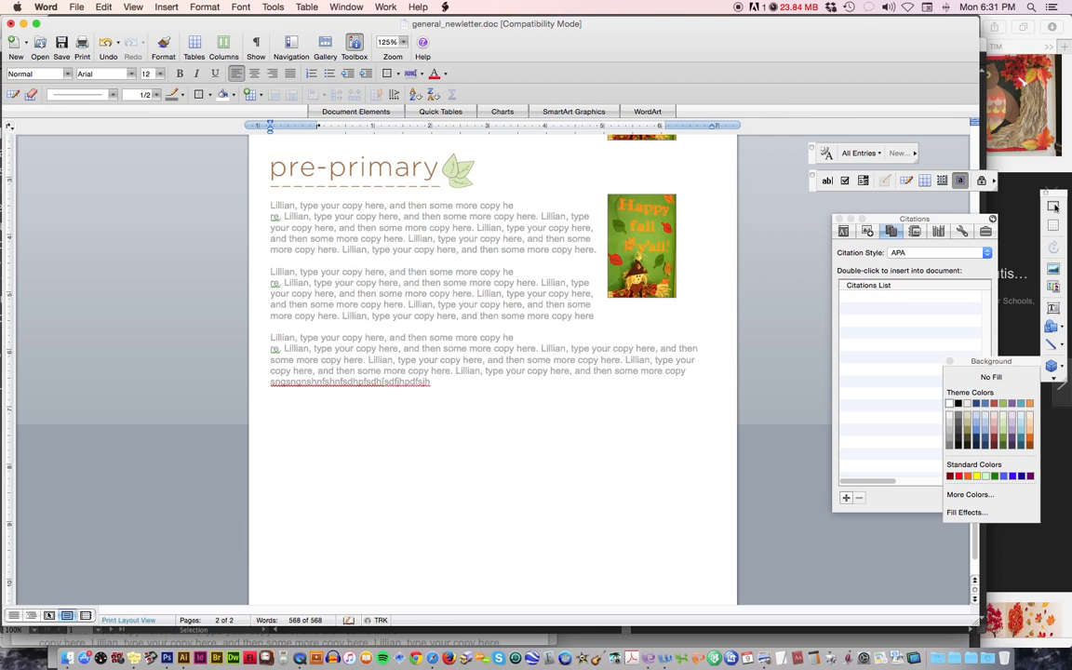
{"action": "scroll", "coordinate": [484, 437], "scroll_direction": "down", "scroll_amount": 10}
{"action": "scroll", "coordinate": [484, 437], "scroll_direction": "up", "scroll_amount": 8}
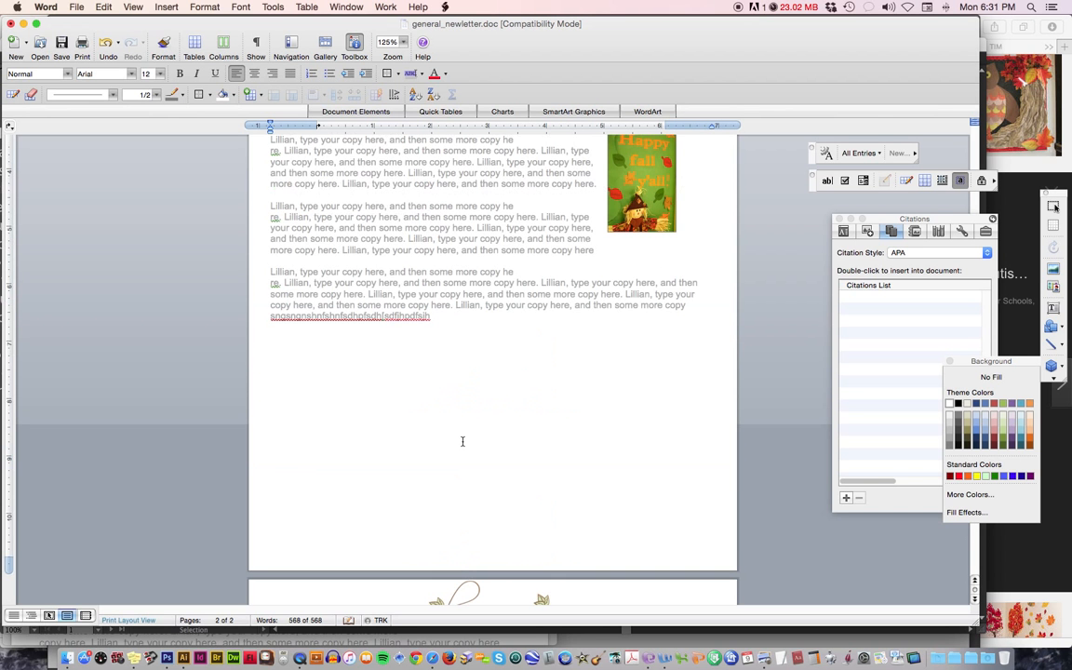
Remove the extra blank lines and the filler line between the last pre-primary paragraph and the footer logo.
{"action": "left_click", "coordinate": [467, 489]}
{"action": "key", "text": "Delete"}
{"action": "left_click_drag", "start_coordinate": [436, 316], "coordinate": [339, 316]}
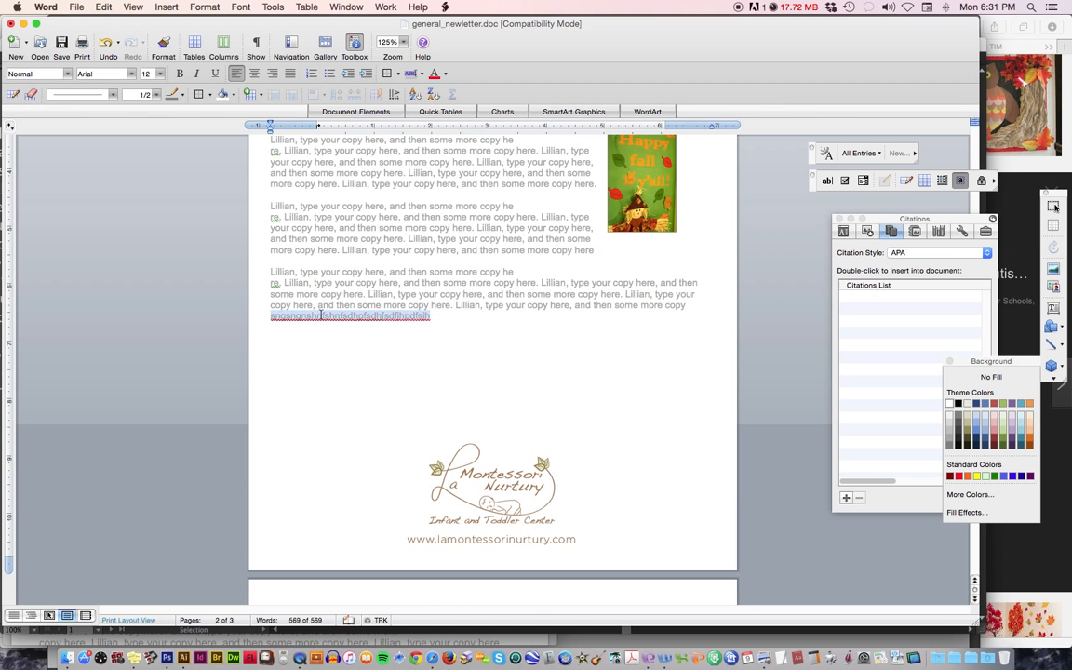
{"action": "key", "text": "BackSpace"}
{"action": "key", "text": "BackSpace"}
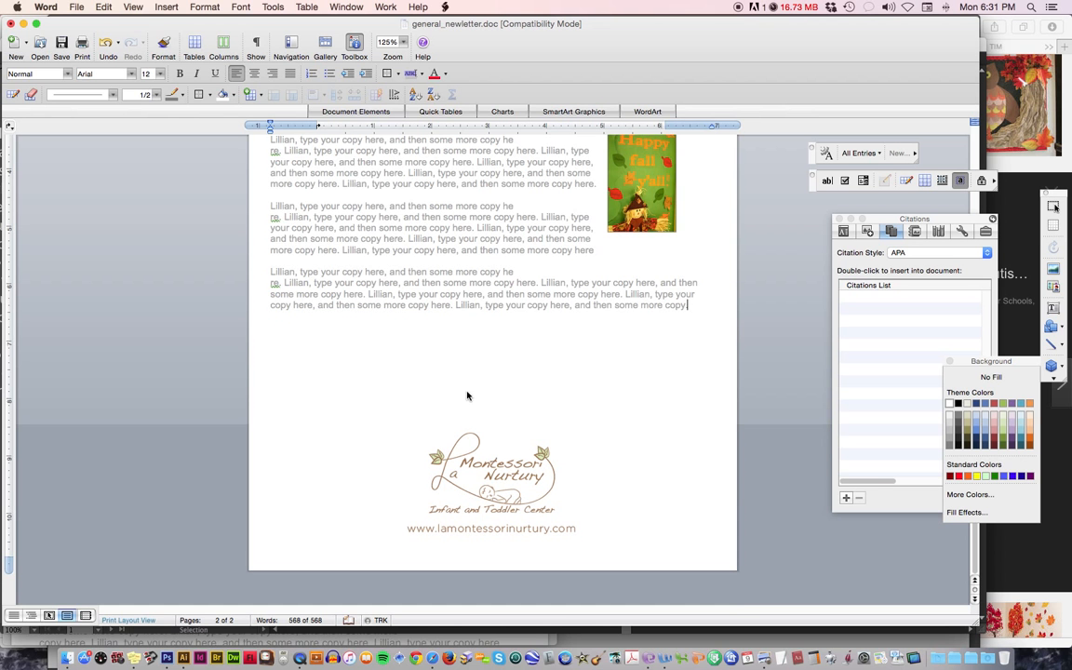
Delete the "Happy fall y'all" picture from the text box beside the opening paragraph.
{"action": "scroll", "coordinate": [467, 392], "scroll_direction": "up", "scroll_amount": 15}
{"action": "scroll", "coordinate": [467, 391], "scroll_direction": "up", "scroll_amount": 5}
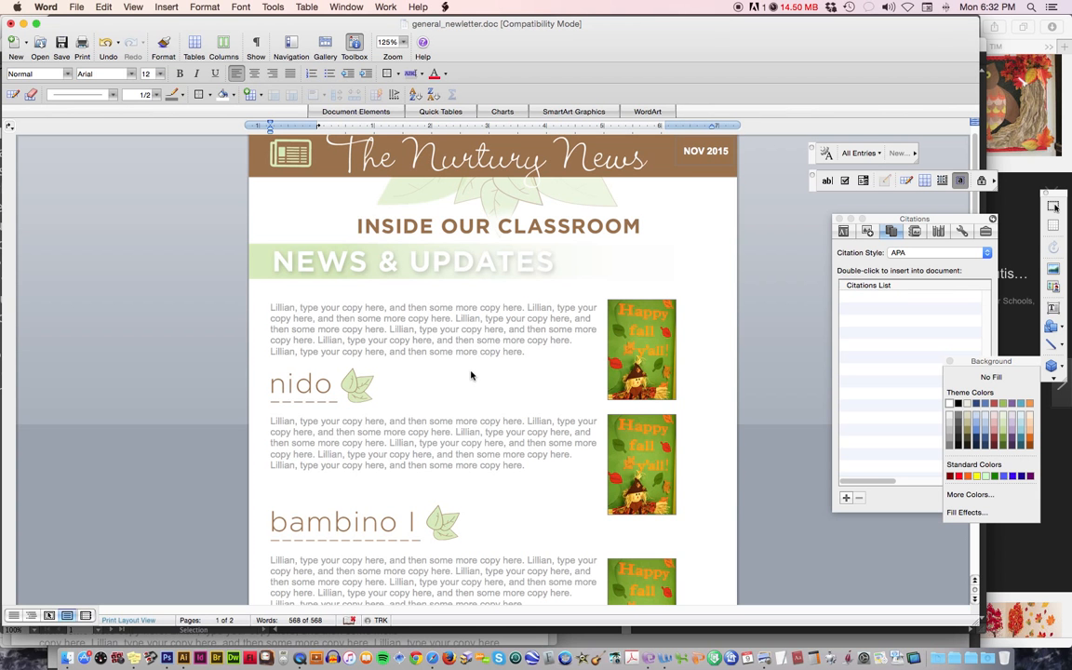
{"action": "left_click", "coordinate": [631, 358]}
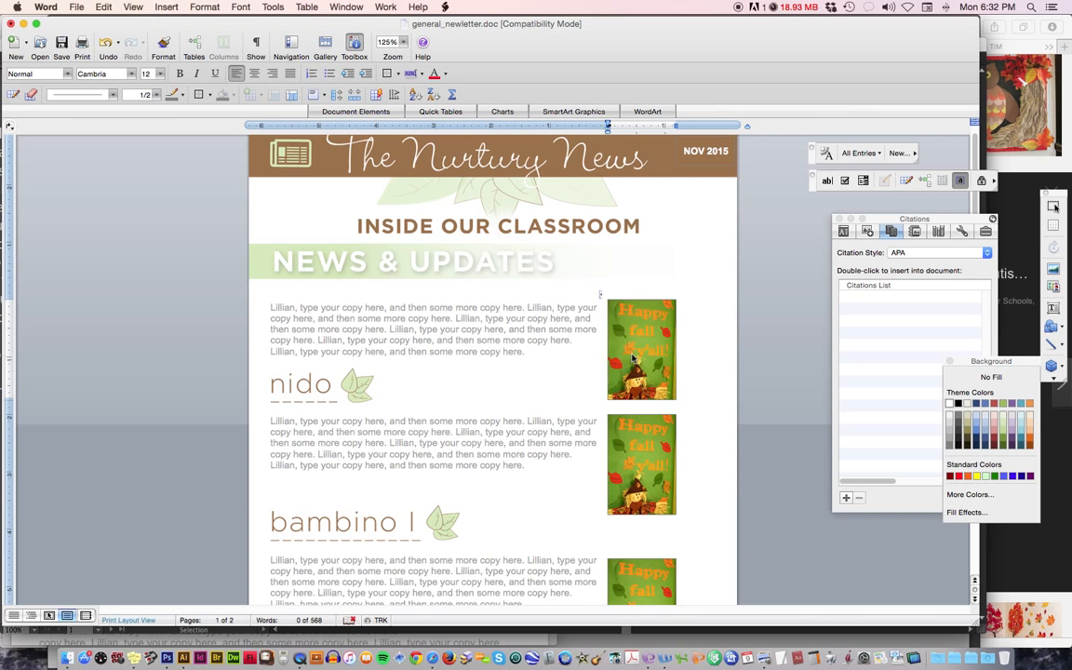
{"action": "key", "text": "BackSpace"}
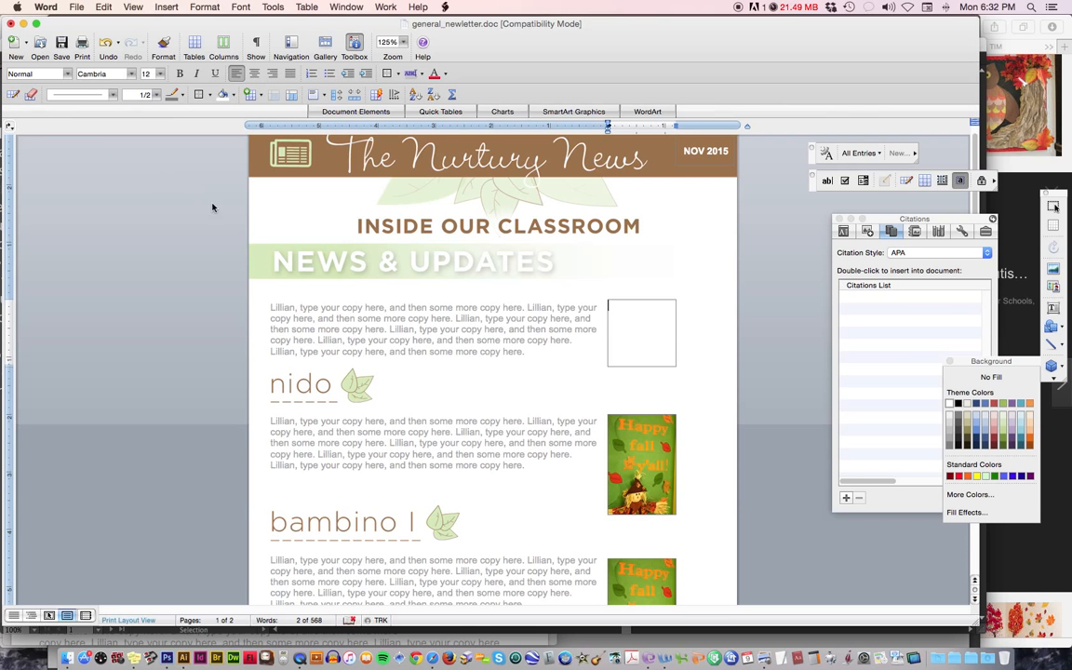
Insert the picture file title1.jpg from the General Newsletter folder into the empty text box beside the opening paragraph.
{"action": "left_click", "coordinate": [165, 6]}
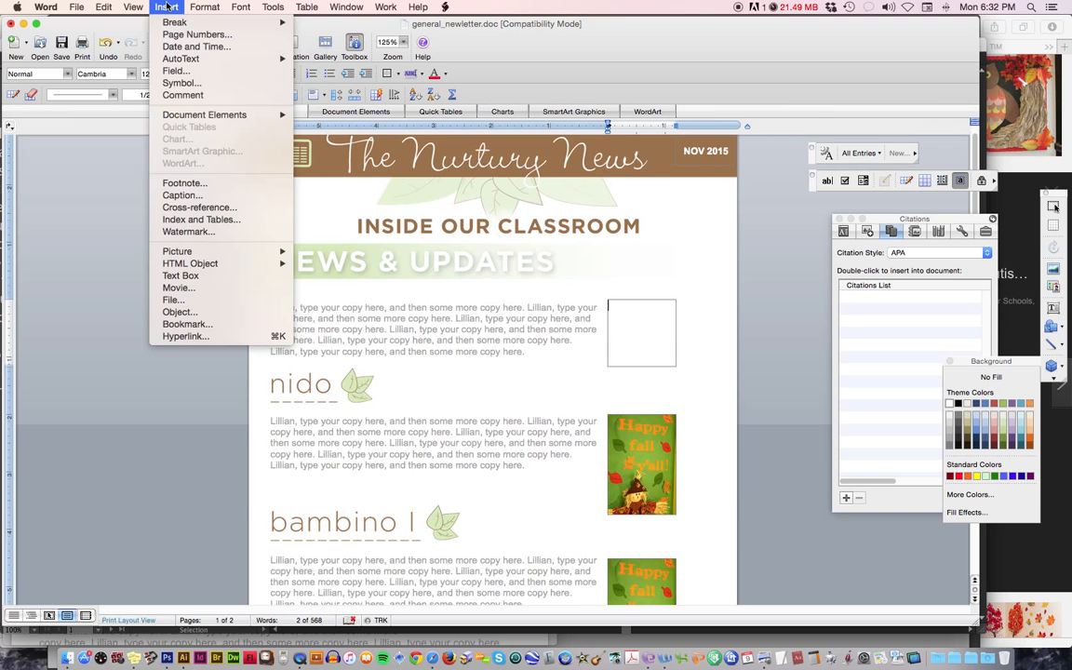
{"action": "left_click", "coordinate": [133, 118]}
{"action": "left_click", "coordinate": [166, 7]}
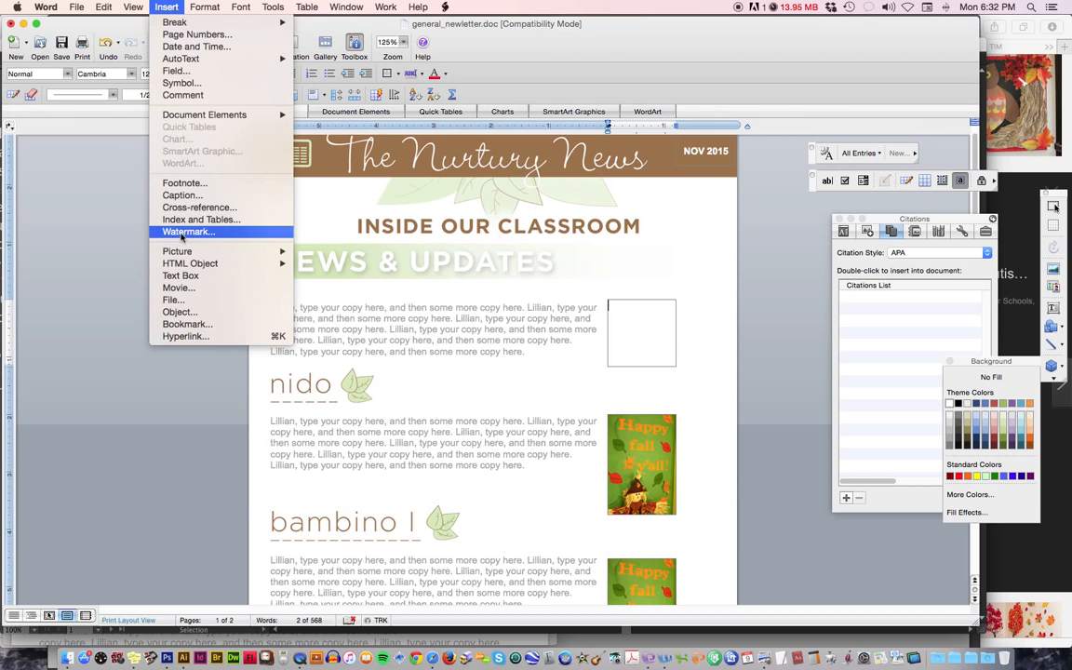
{"action": "left_click", "coordinate": [127, 277]}
{"action": "left_click", "coordinate": [156, 6]}
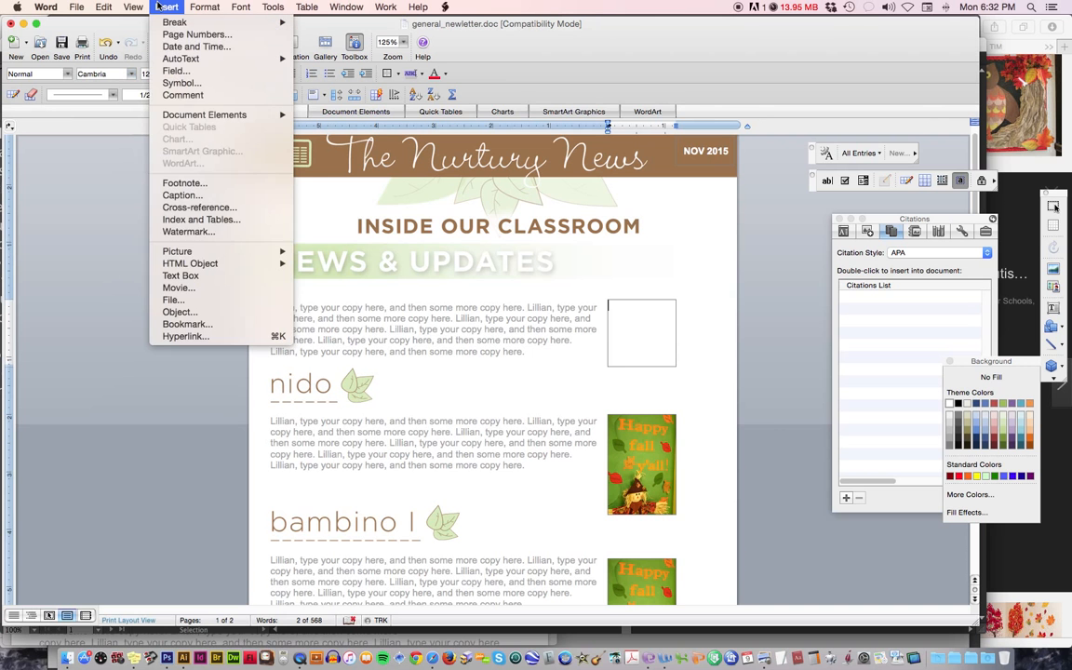
{"action": "mouse_move", "coordinate": [210, 251]}
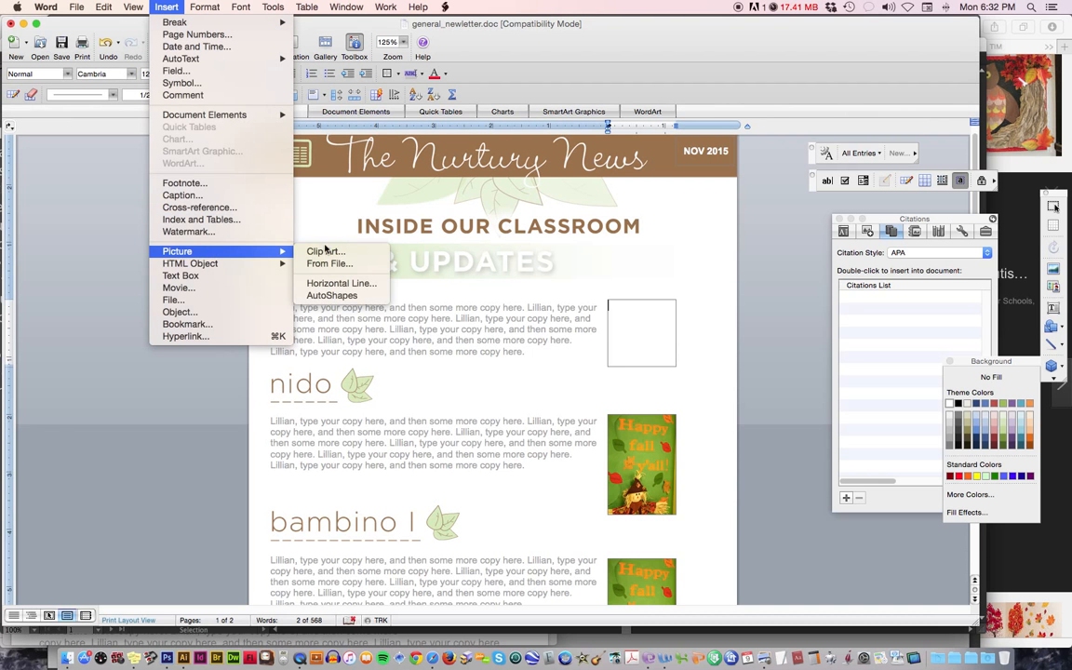
{"action": "left_click", "coordinate": [346, 265]}
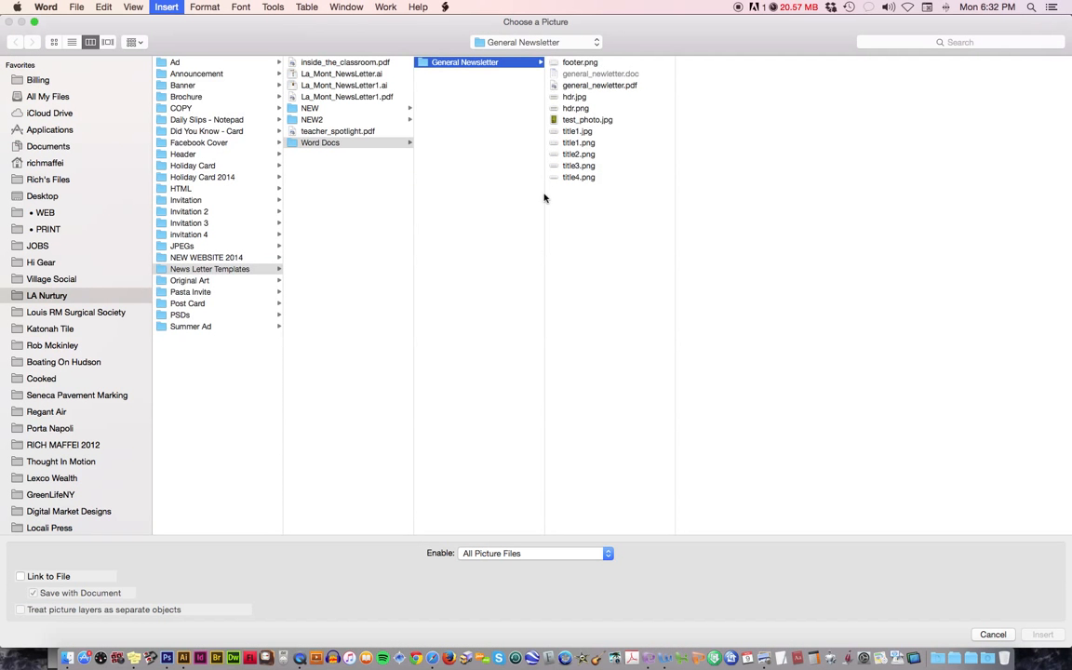
{"action": "left_click", "coordinate": [575, 131]}
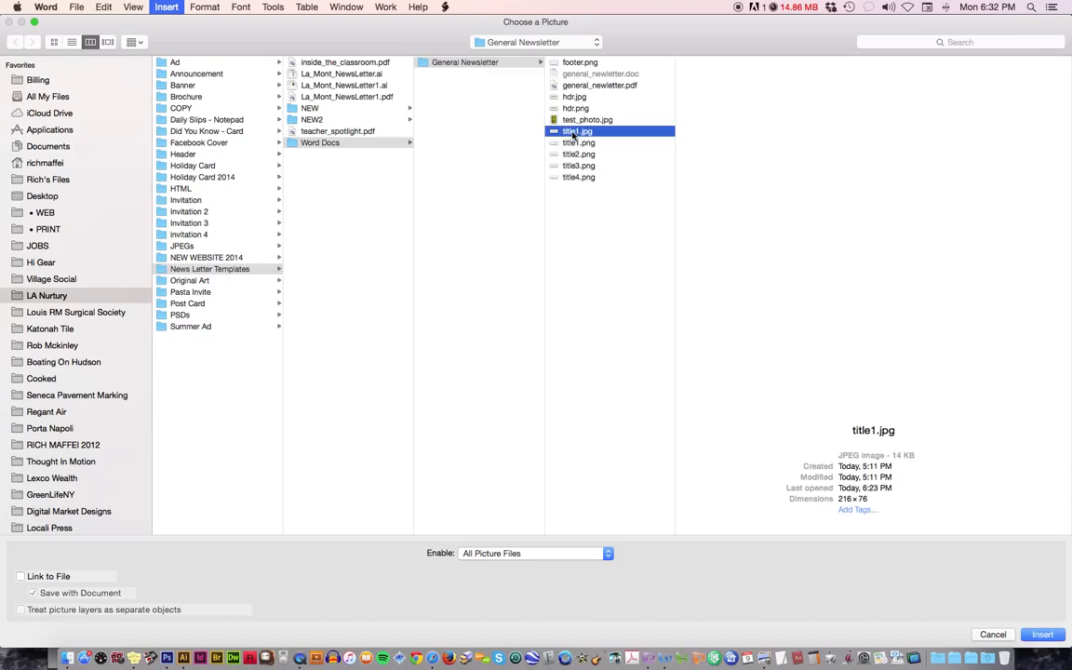
{"action": "left_click", "coordinate": [1048, 635]}
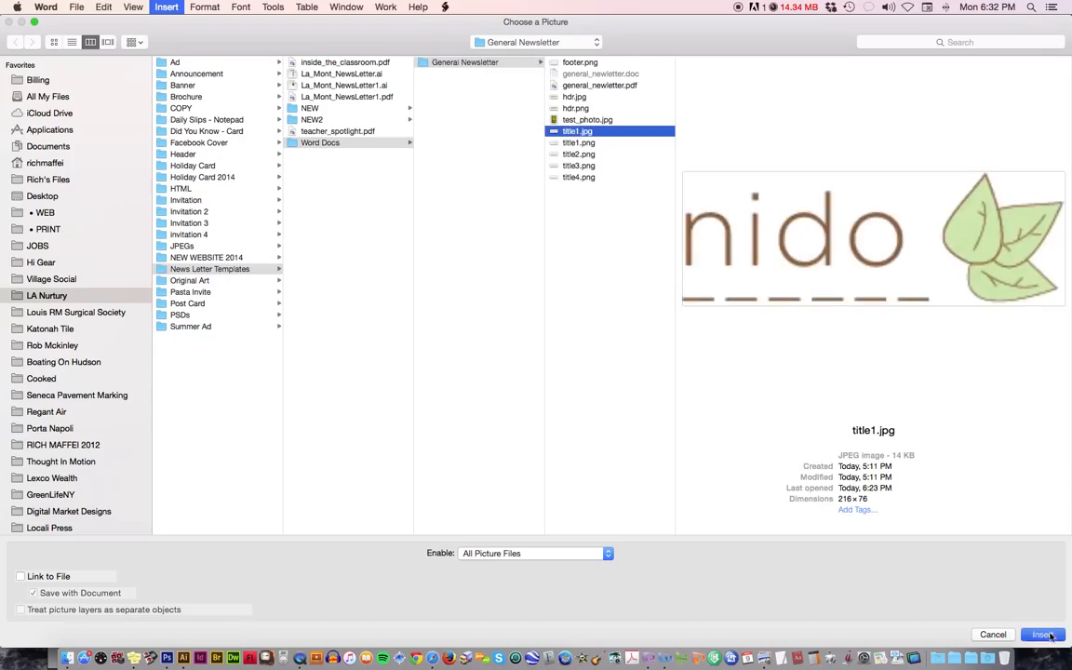
{"action": "left_click", "coordinate": [1044, 635]}
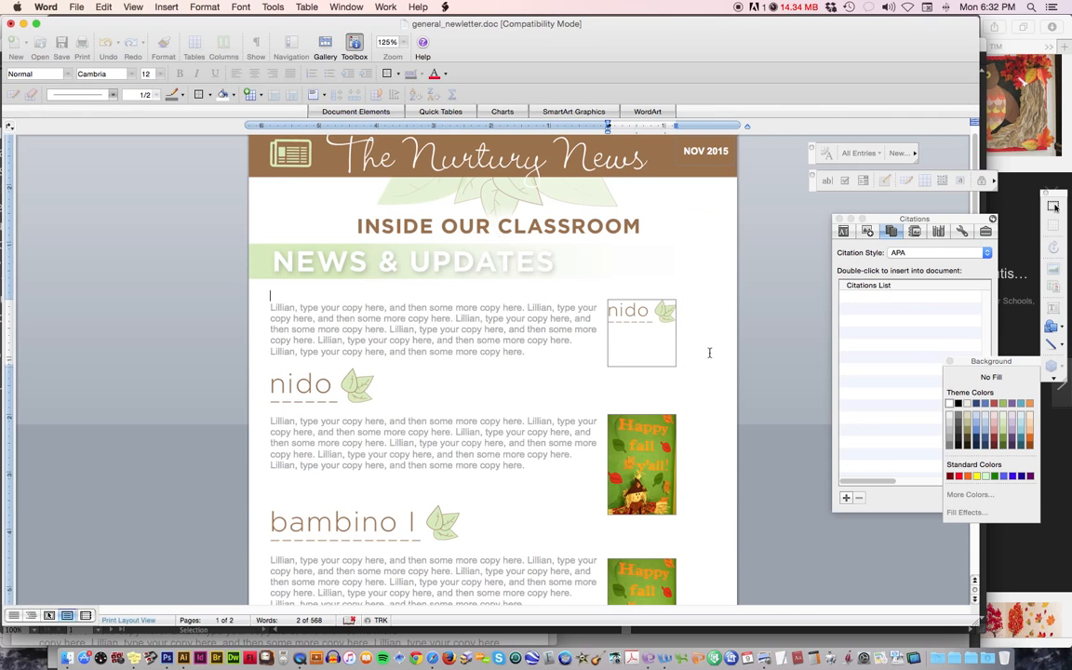
{"action": "left_click", "coordinate": [661, 363]}
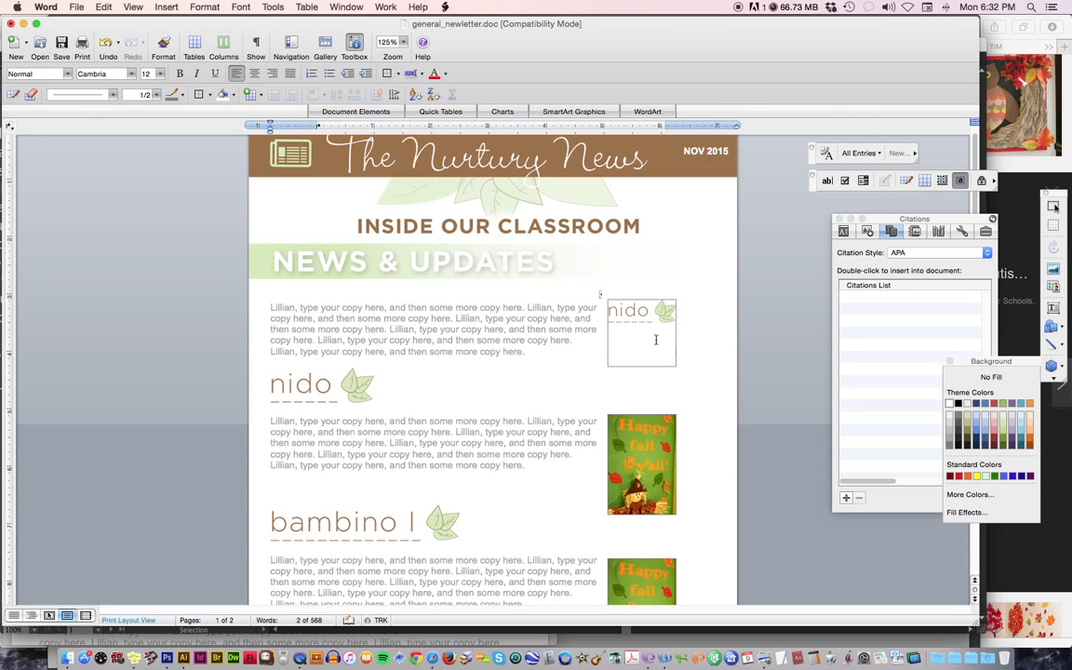
{"action": "left_click", "coordinate": [627, 320]}
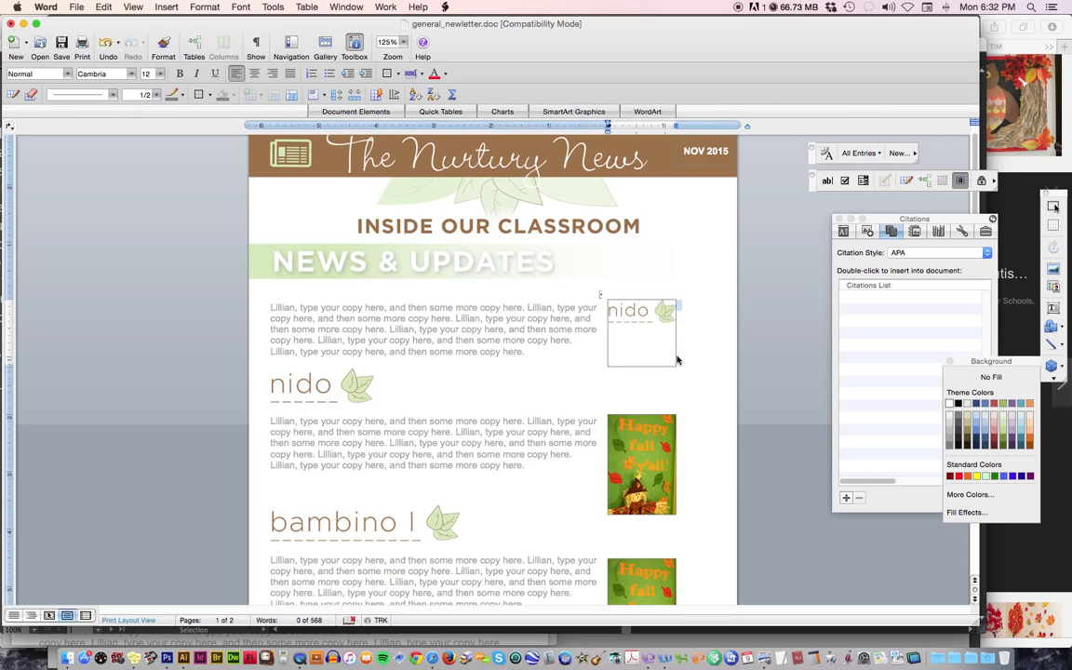
Reduce the height of the frame beside the opening paragraph so it fits tightly around the nido picture.
{"action": "left_click", "coordinate": [653, 365]}
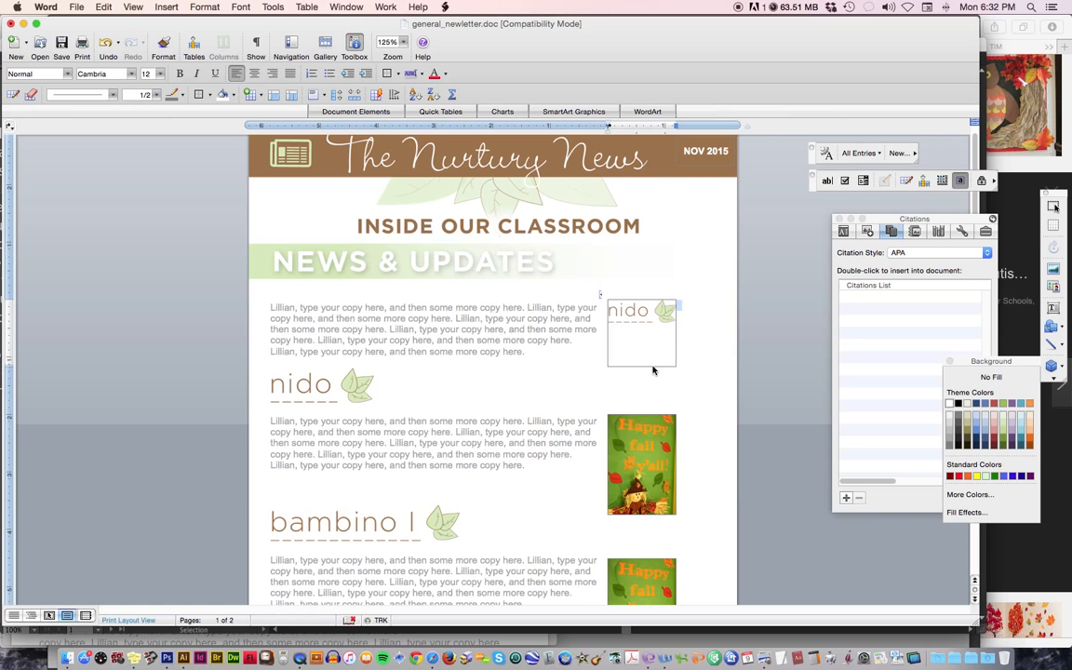
{"action": "left_click_drag", "start_coordinate": [654, 368], "coordinate": [662, 321]}
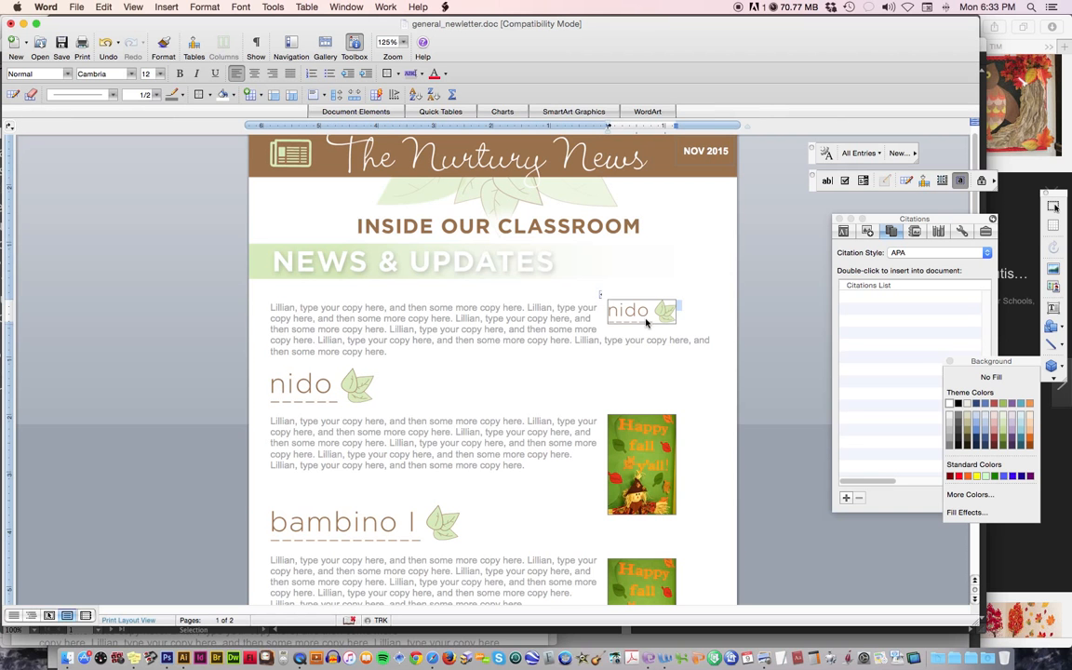
Try moving the framed nido picture into the middle of the opening paragraph's text, and undo the move.
{"action": "left_click", "coordinate": [601, 297]}
{"action": "left_click_drag", "start_coordinate": [602, 298], "coordinate": [542, 321]}
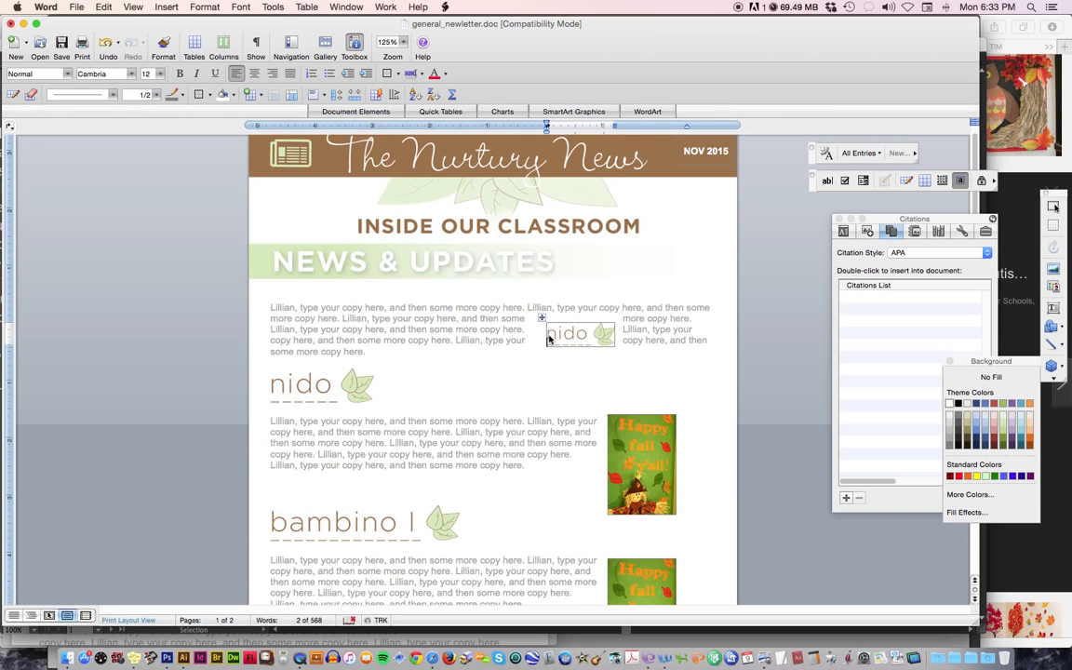
{"action": "key", "text": "super+z"}
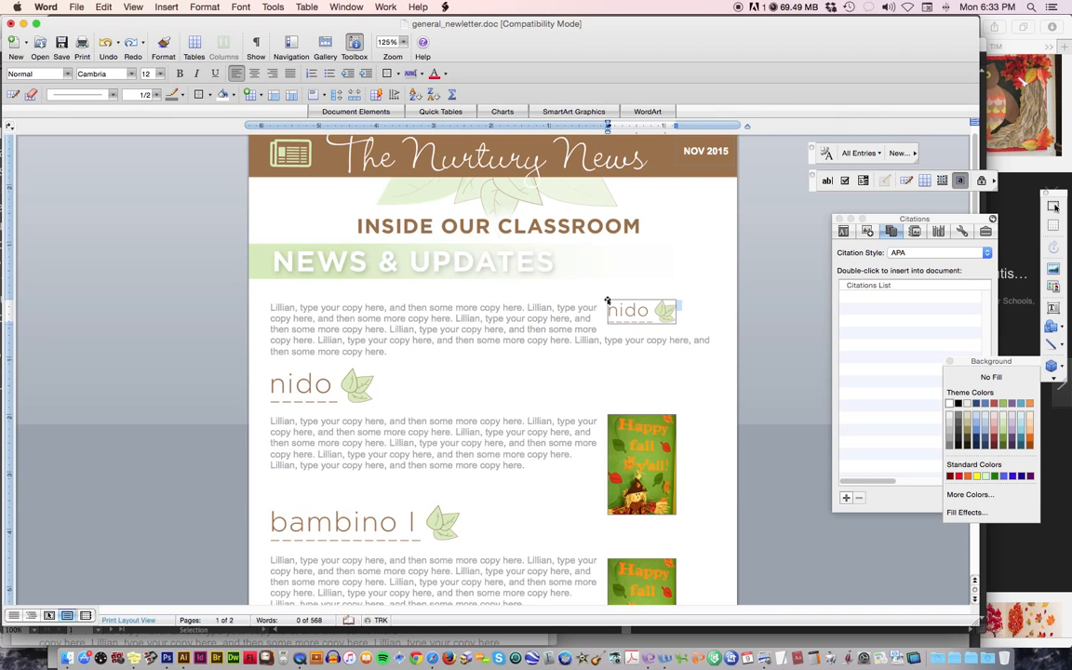
Set up a copy of the newsletter in PDF format in the General Newsletter folder, and cancel without saving.
{"action": "scroll", "coordinate": [639, 389], "scroll_direction": "down", "scroll_amount": 1}
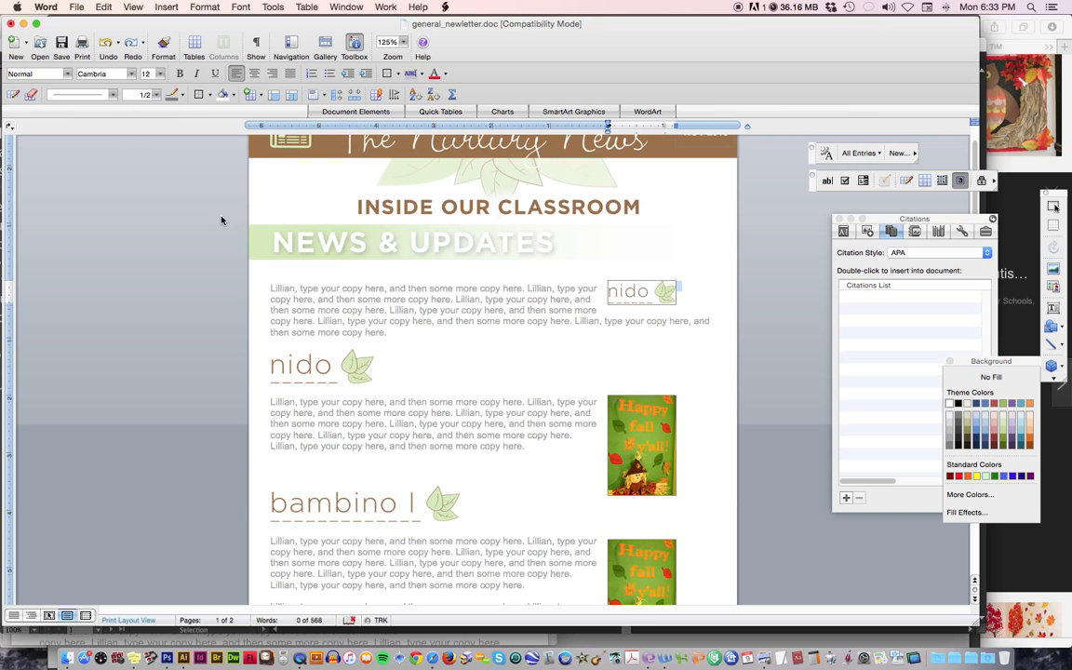
{"action": "left_click", "coordinate": [78, 8]}
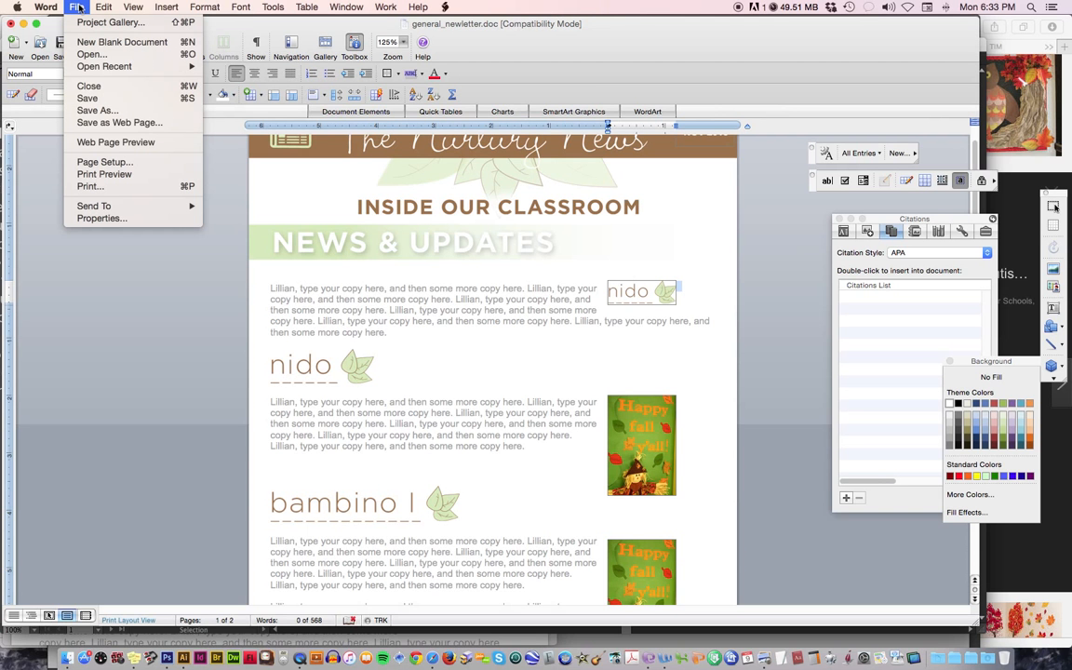
{"action": "left_click", "coordinate": [93, 110]}
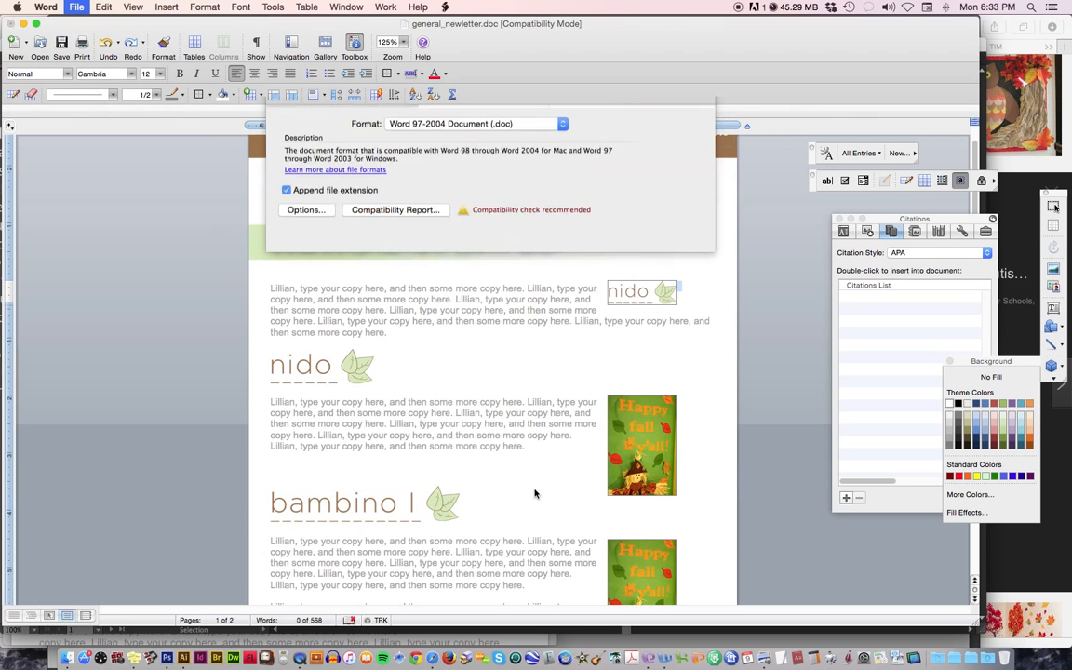
{"action": "left_click", "coordinate": [463, 420]}
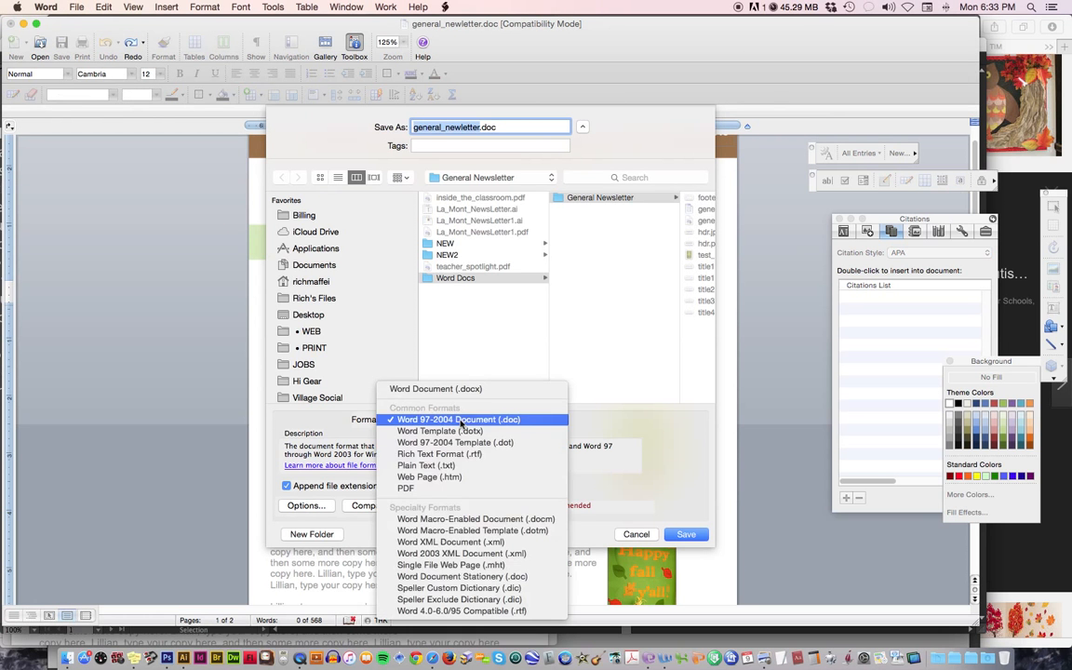
{"action": "left_click", "coordinate": [453, 487]}
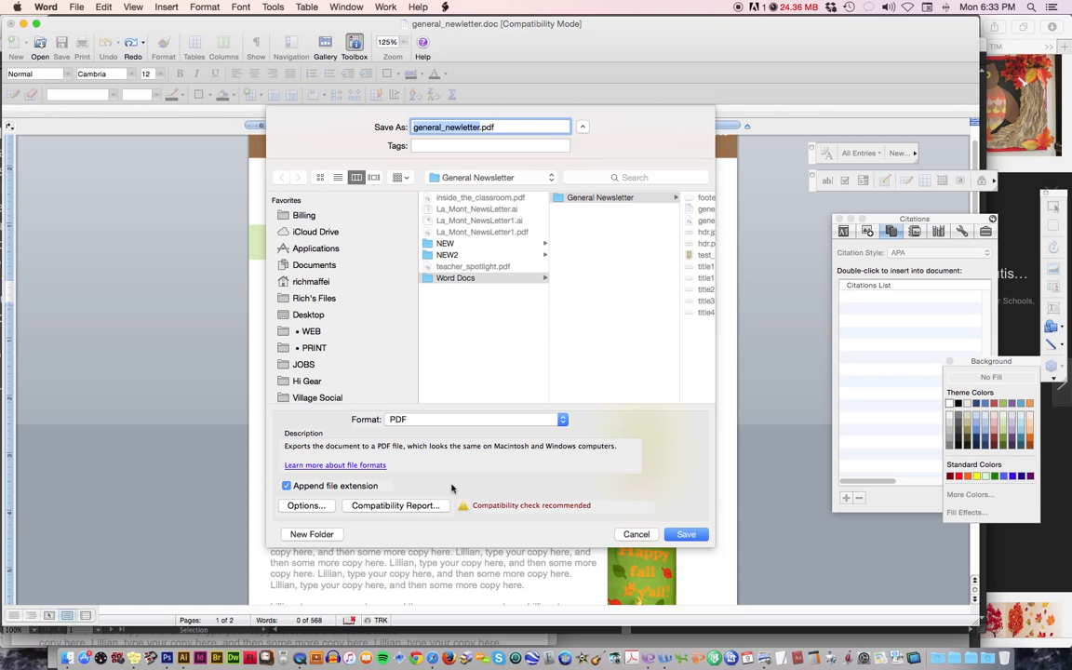
{"action": "left_click", "coordinate": [636, 535]}
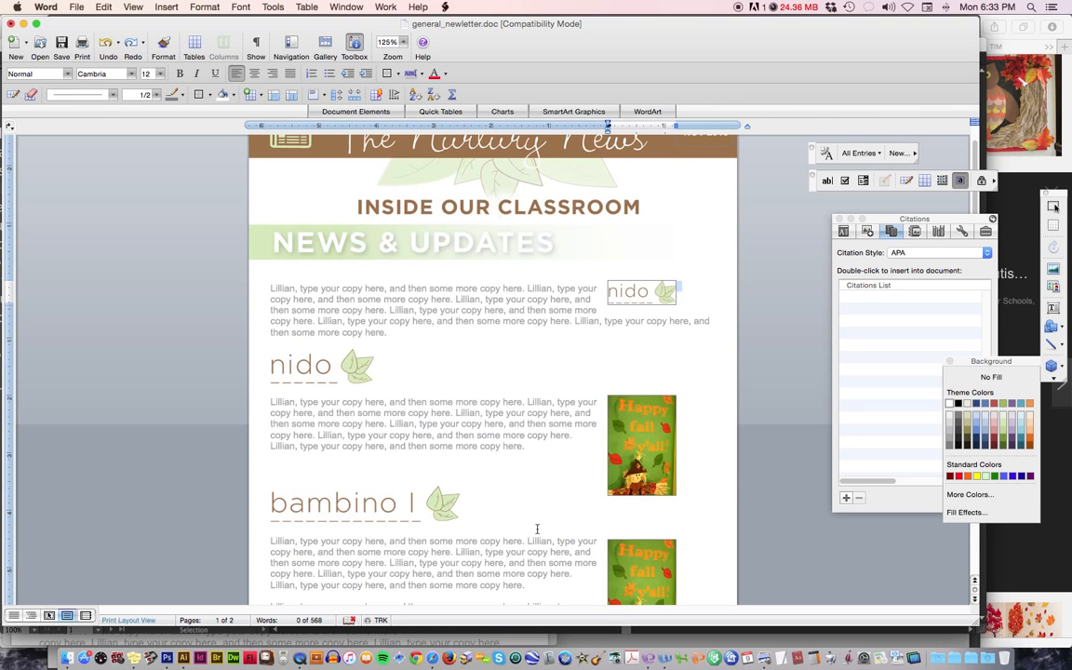
{"action": "scroll", "coordinate": [537, 531], "scroll_direction": "up", "scroll_amount": 2}
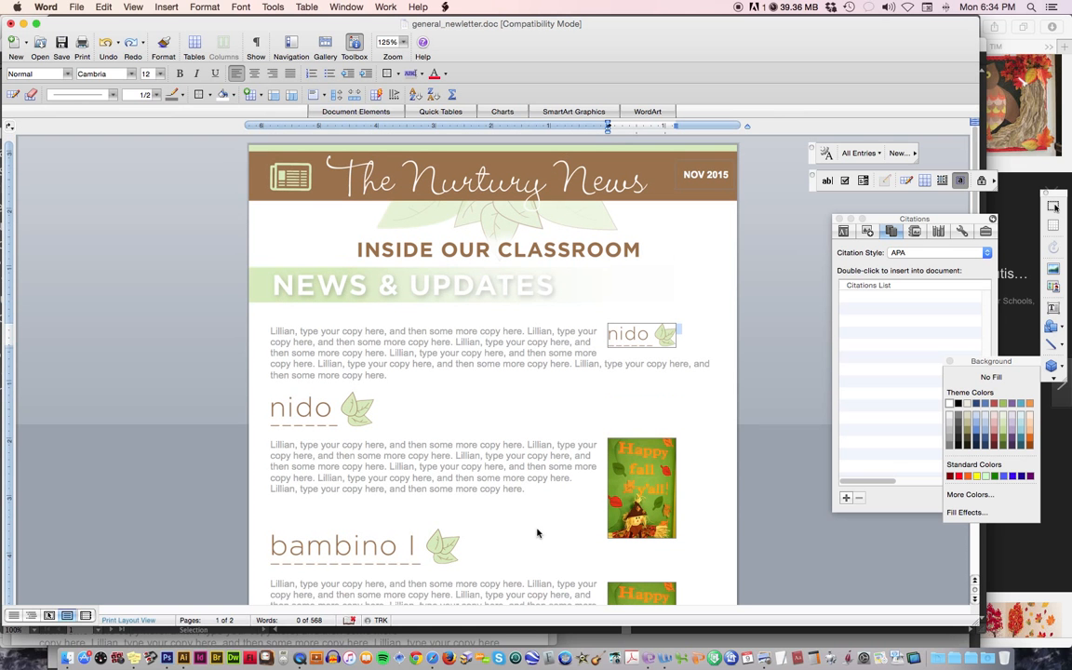
{"action": "left_click", "coordinate": [284, 417]}
{"action": "scroll", "coordinate": [361, 510], "scroll_direction": "down", "scroll_amount": 10}
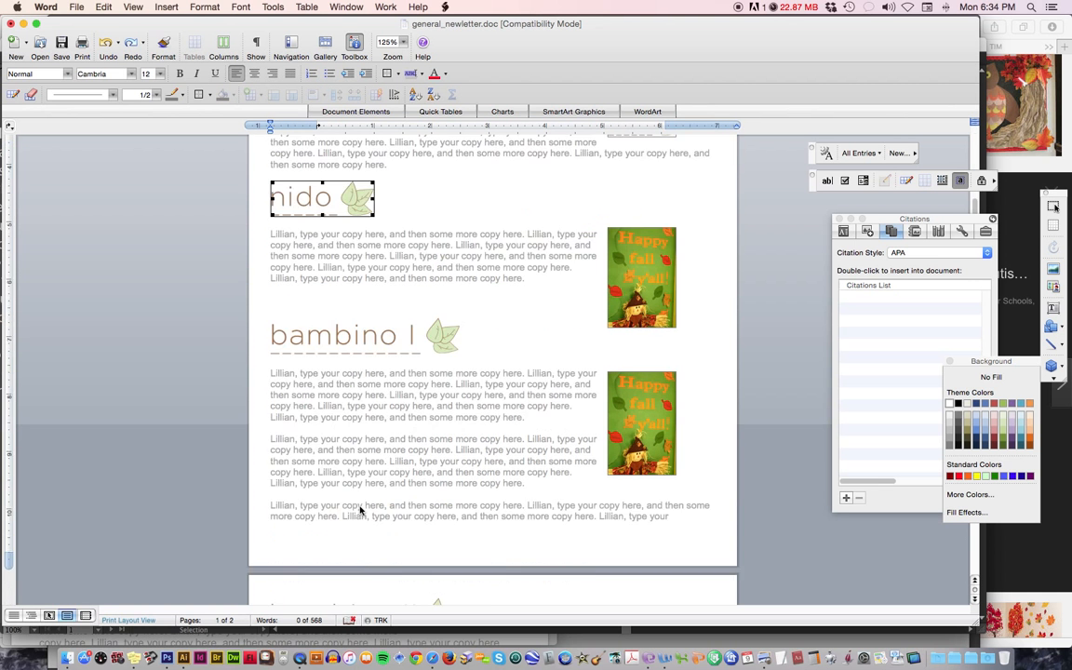
{"action": "scroll", "coordinate": [361, 510], "scroll_direction": "up", "scroll_amount": 10}
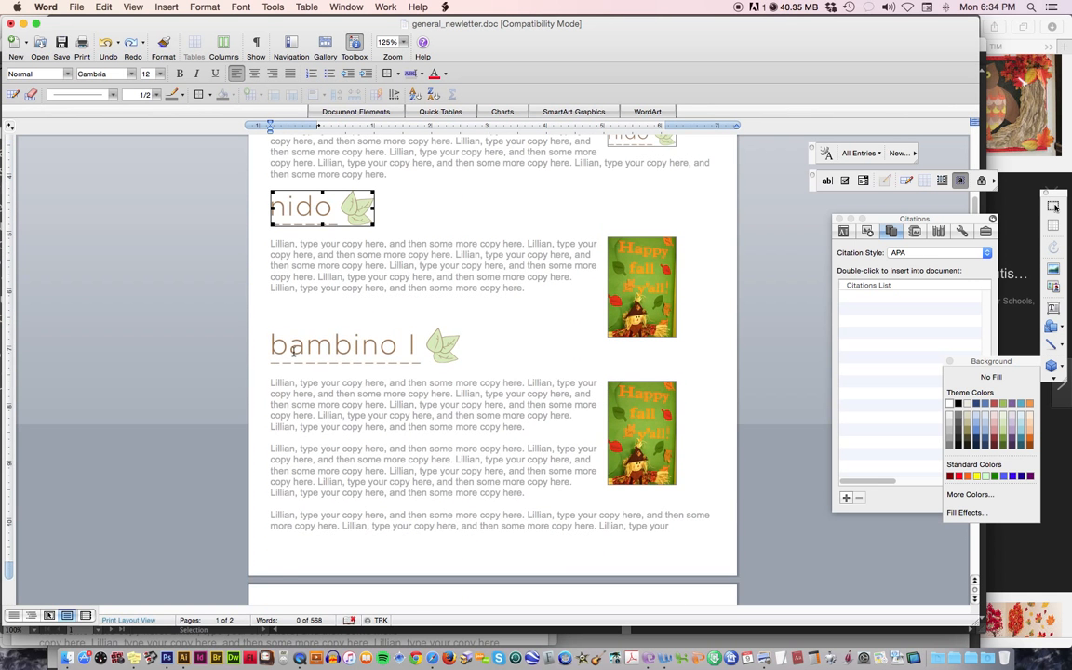
{"action": "scroll", "coordinate": [410, 385], "scroll_direction": "up", "scroll_amount": 3}
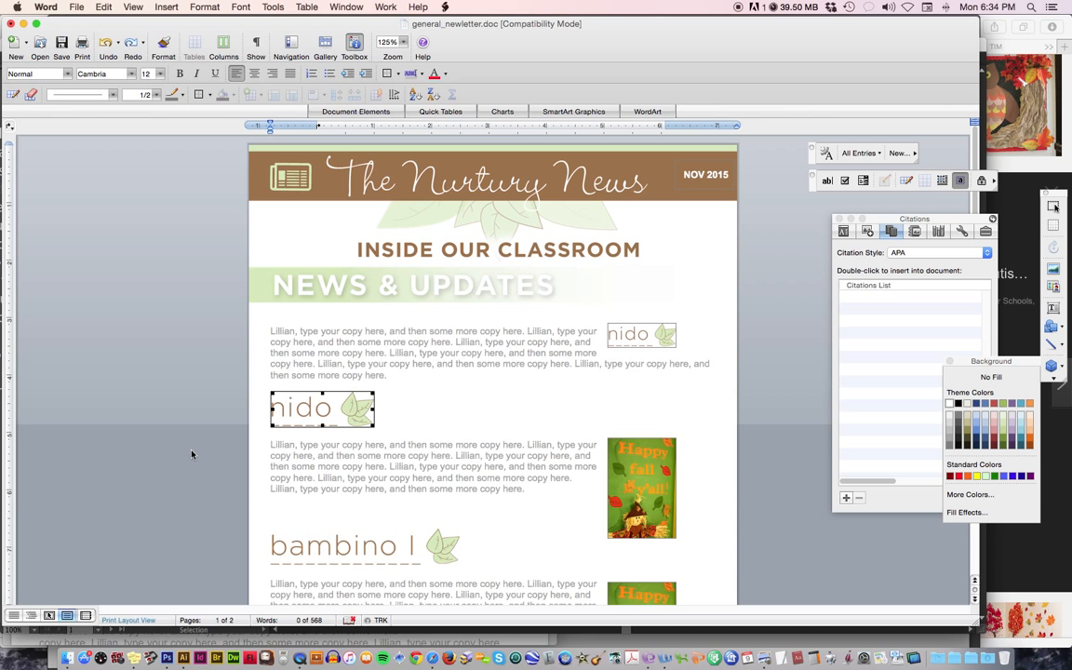
{"action": "left_click", "coordinate": [313, 549]}
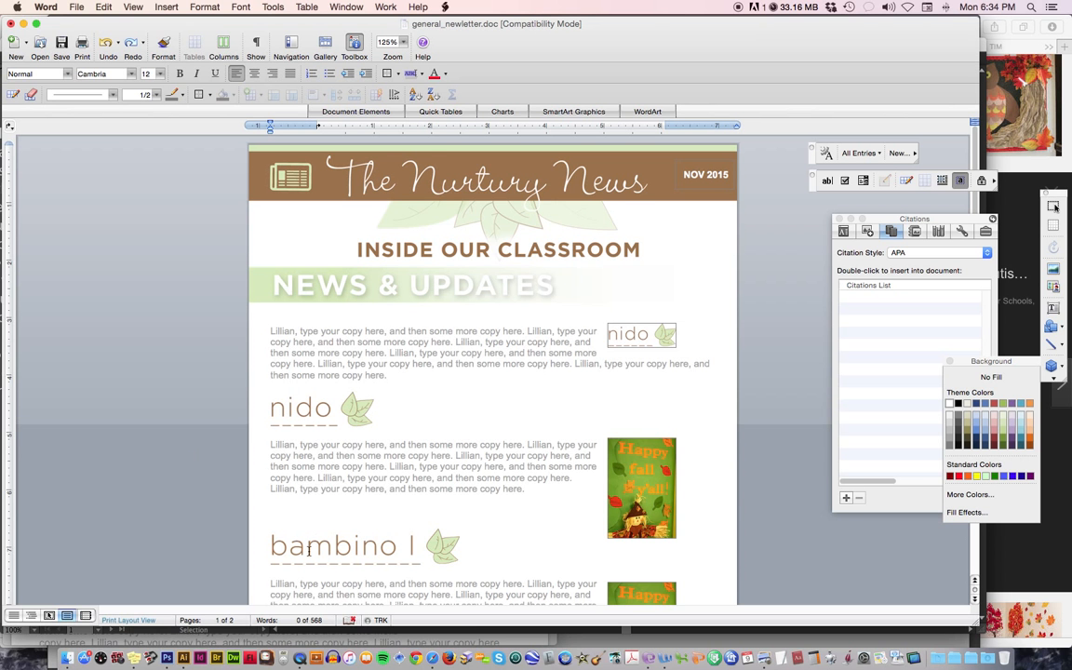